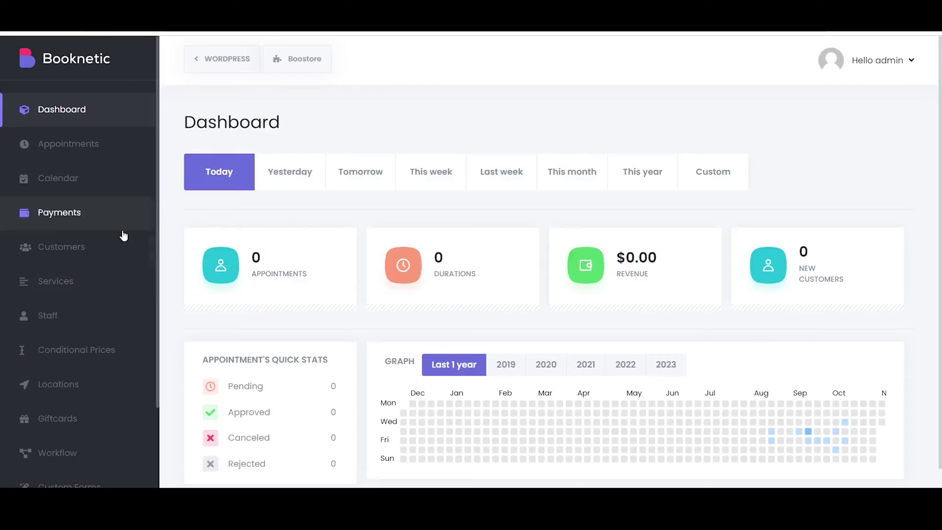
Go to the Services page listing Virtual Consultation ($50.00, 1h, Consultation).
left_click(55, 297)
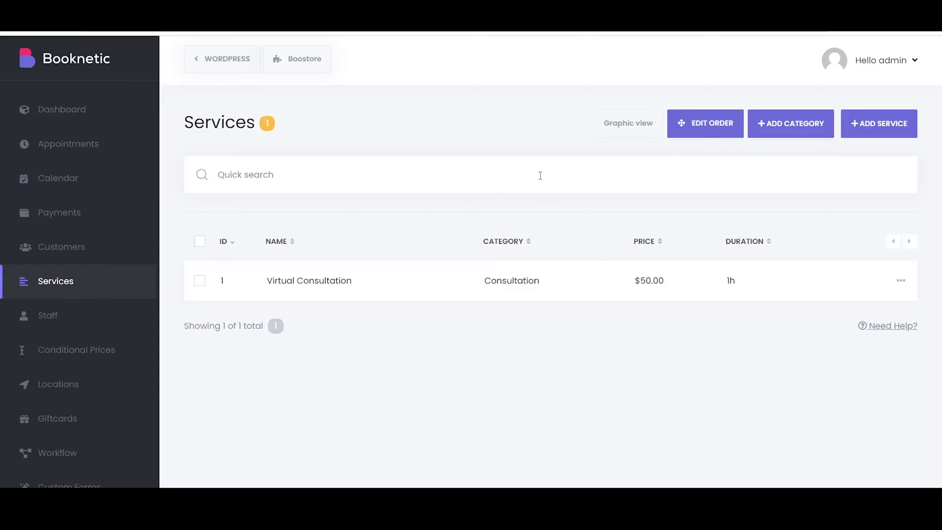
Show services in Graphic view and shift the Consultation category tree slightly upward.
left_click(655, 133)
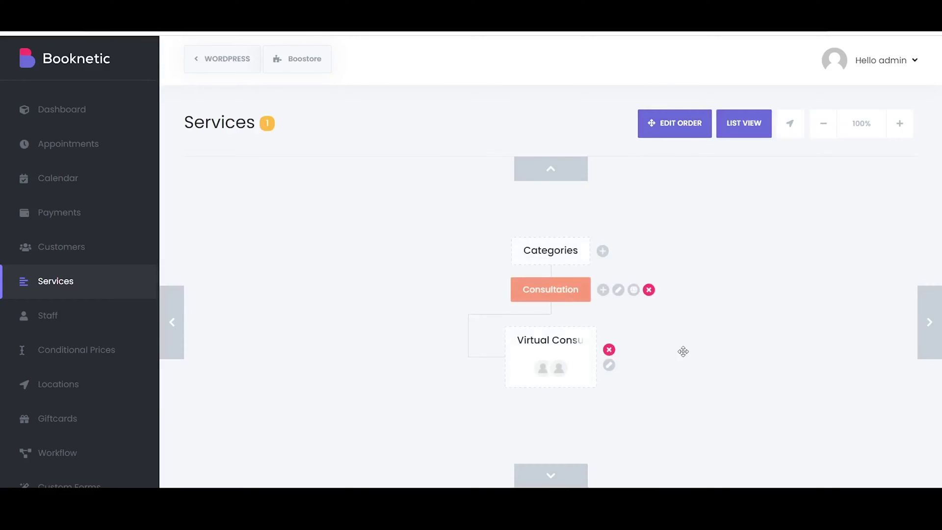
mouse_move(686, 356)
left_mouse_down()
mouse_move(726, 288)
mouse_move(698, 264)
mouse_move(650, 294)
mouse_move(663, 344)
mouse_move(687, 338)
left_mouse_up()
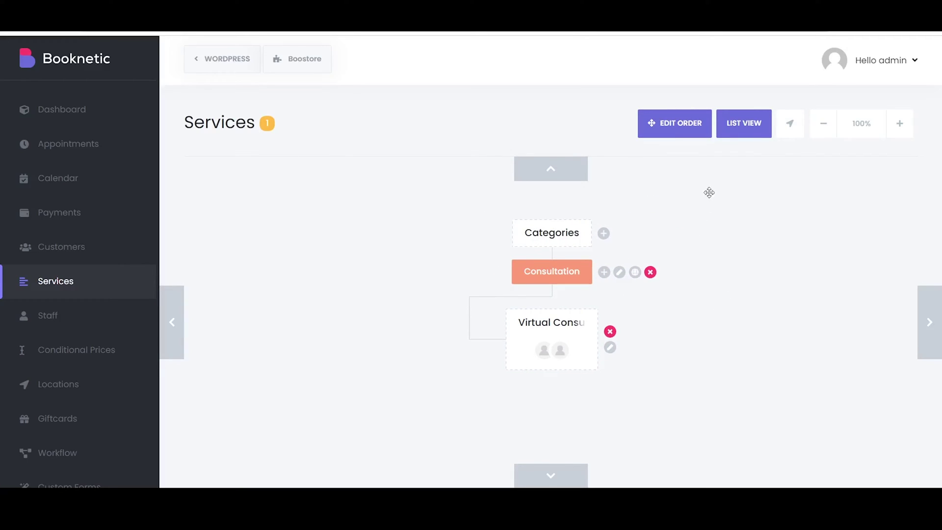
Back in List View, select Virtual Consultation and dismiss the bulk actions without applying any.
left_click(765, 119)
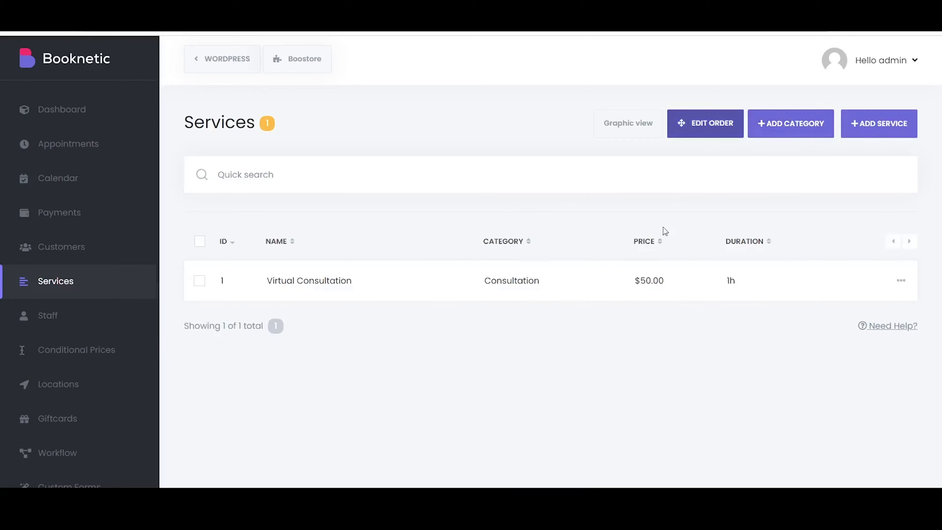
left_click(200, 281)
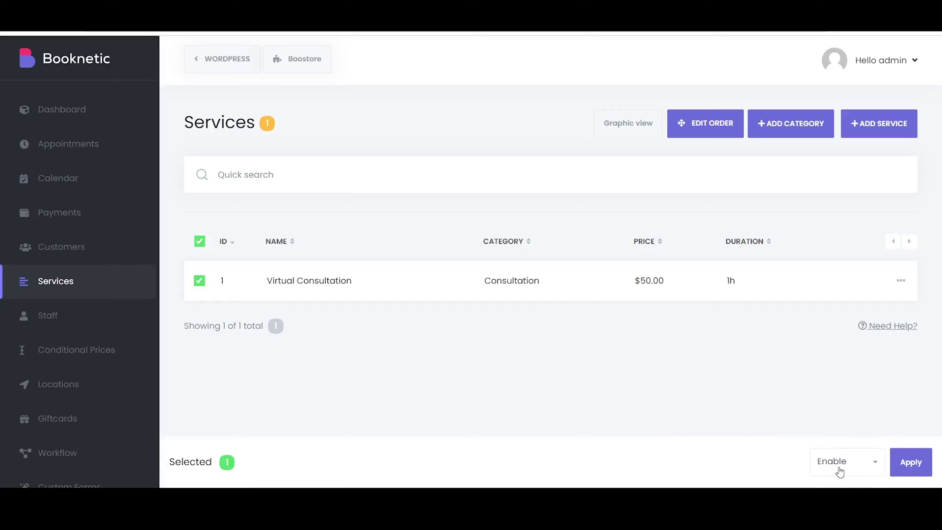
left_click(837, 470)
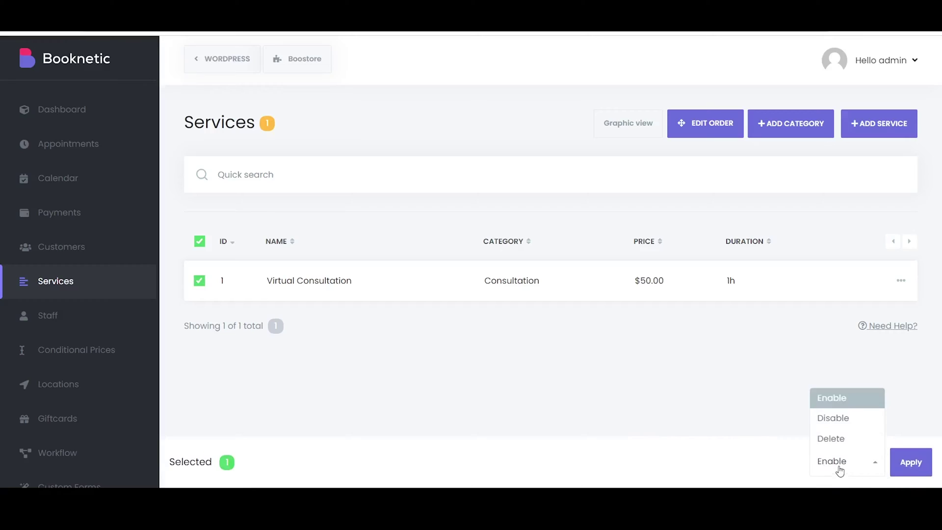
left_click(836, 420)
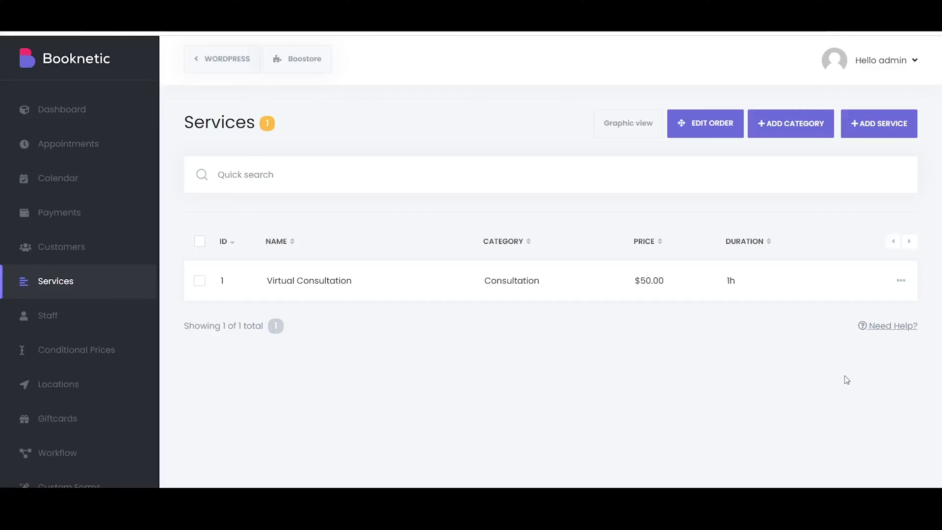
In Graphic view, add a top-level category named 'Accounting'.
left_click(618, 125)
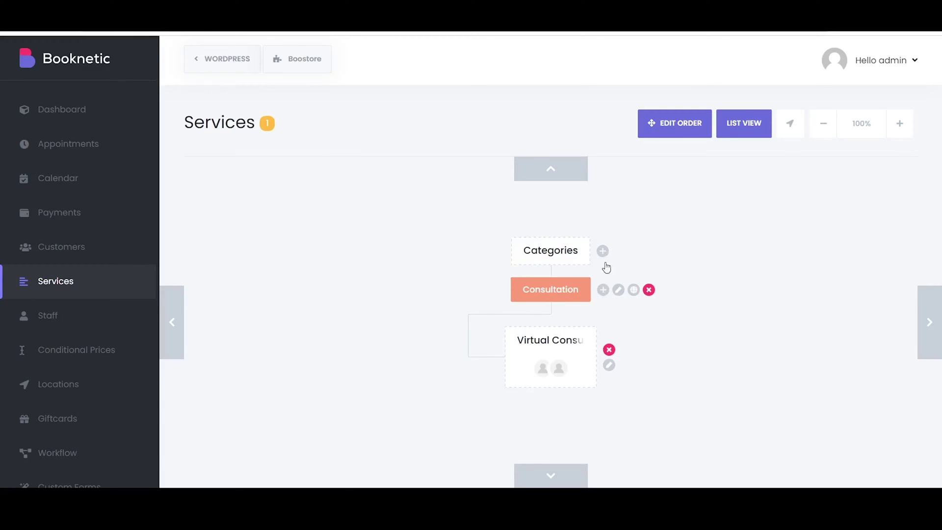
left_click(603, 251)
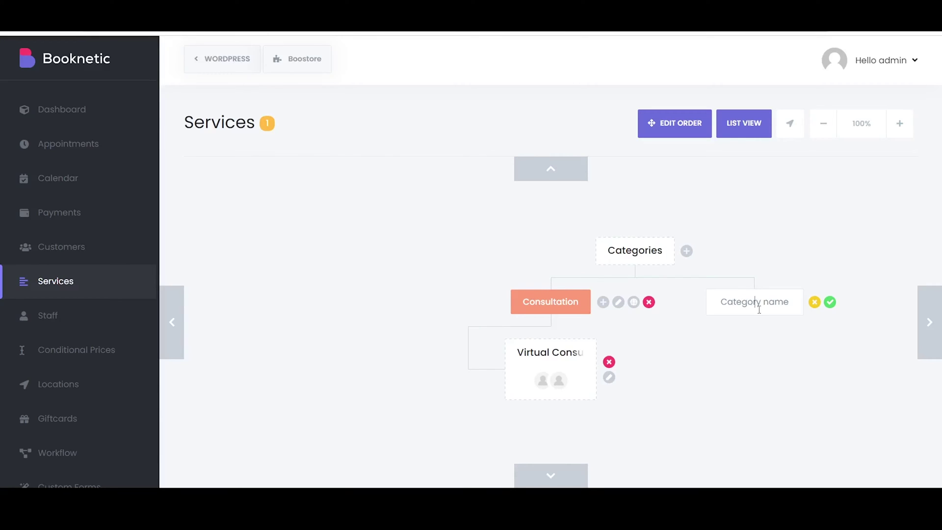
type("Accounting")
left_click(830, 303)
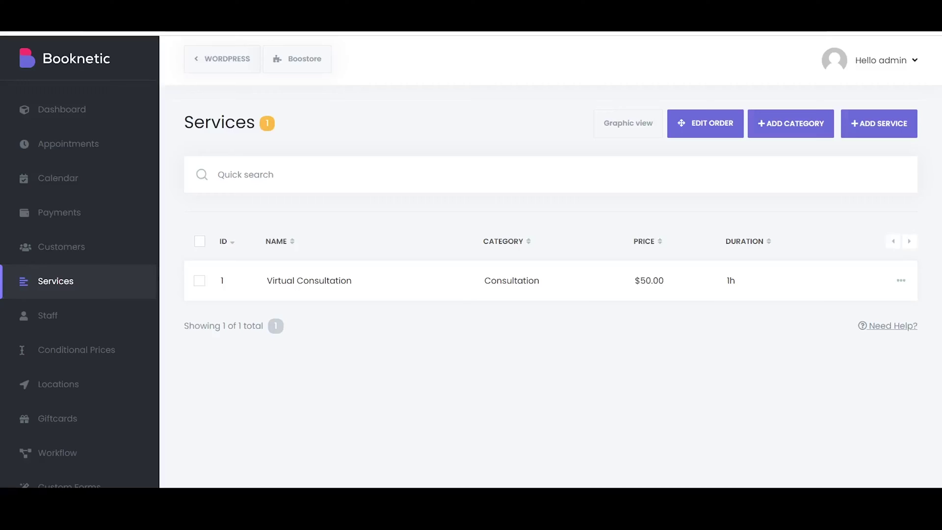
Add and save a new top-level category named 'Business'.
left_click(789, 129)
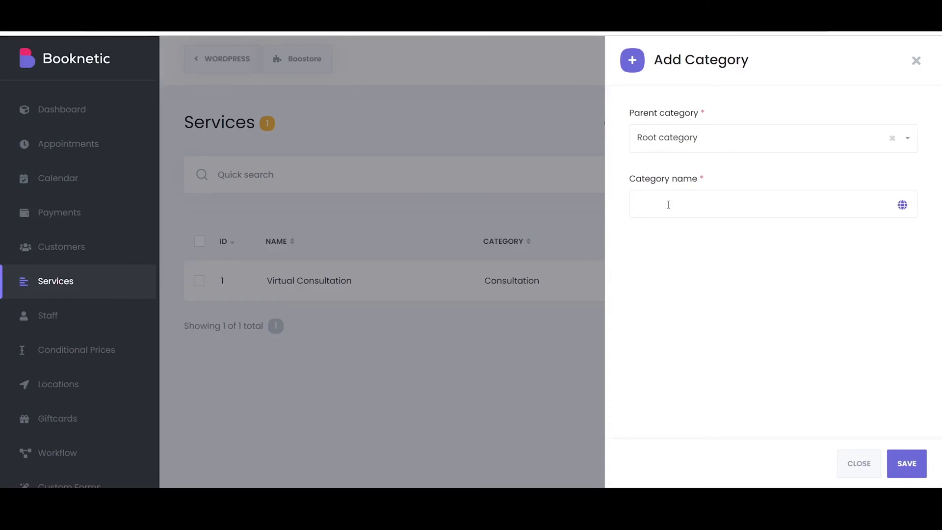
type("Business")
left_click(907, 463)
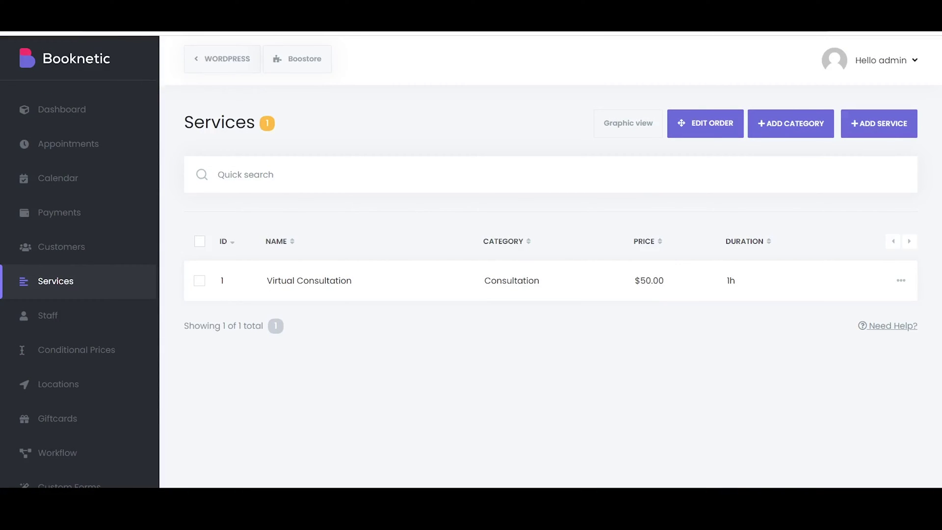
Inspect Virtual Consultation's category choices, then close its editor without changes.
left_click(901, 280)
left_click(879, 310)
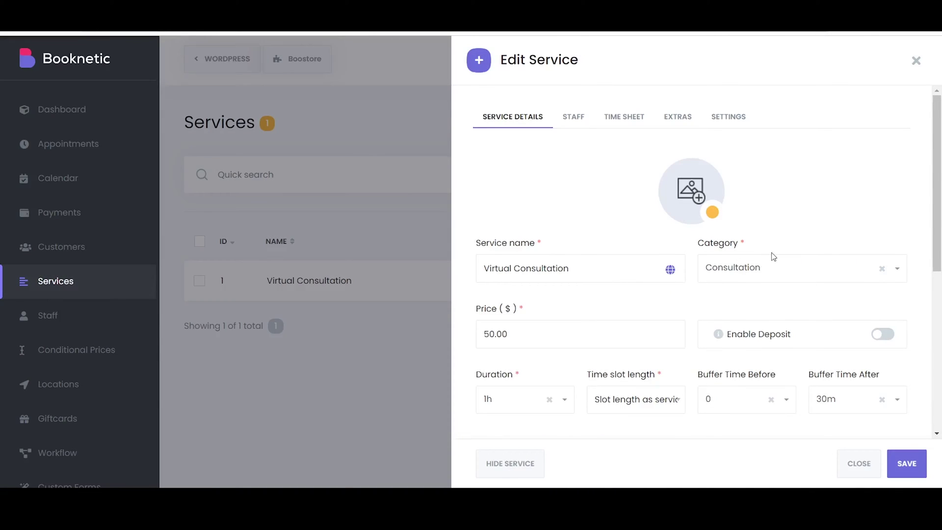
left_click(765, 276)
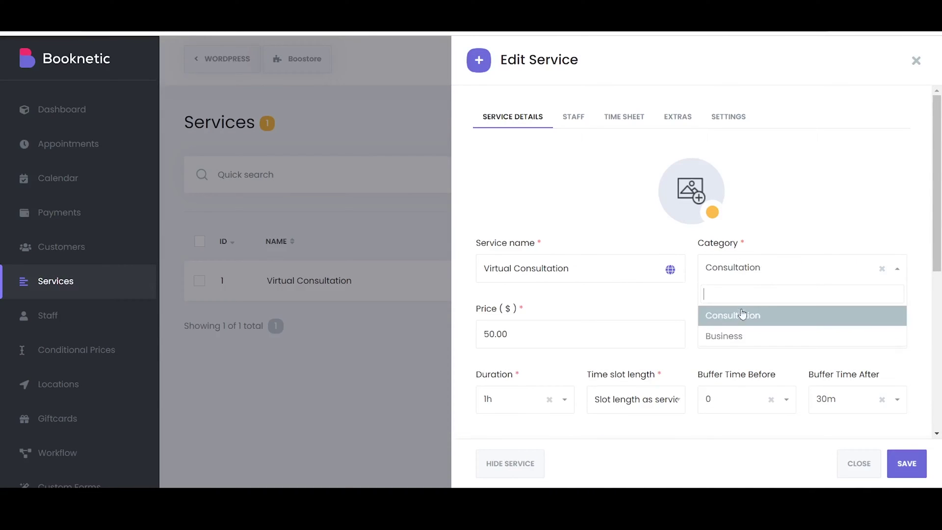
left_click(860, 464)
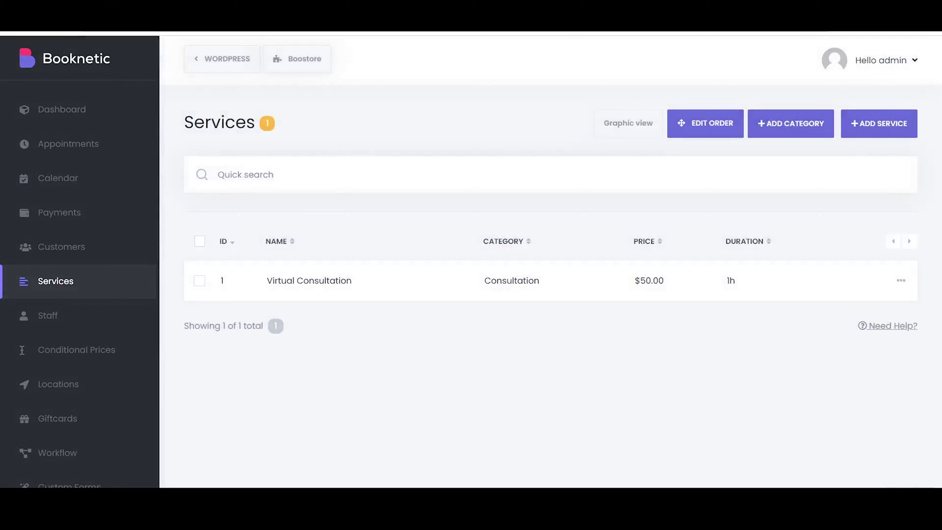
left_click(607, 119)
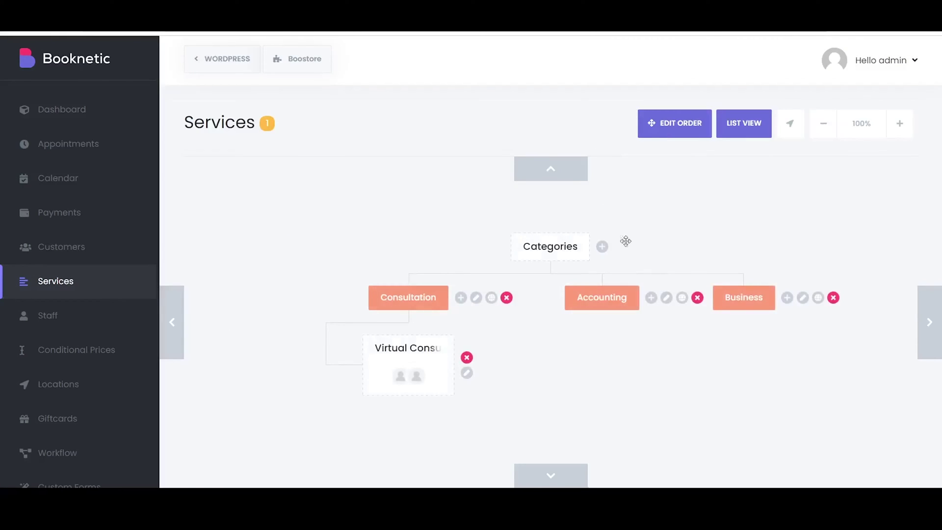
left_click(652, 298)
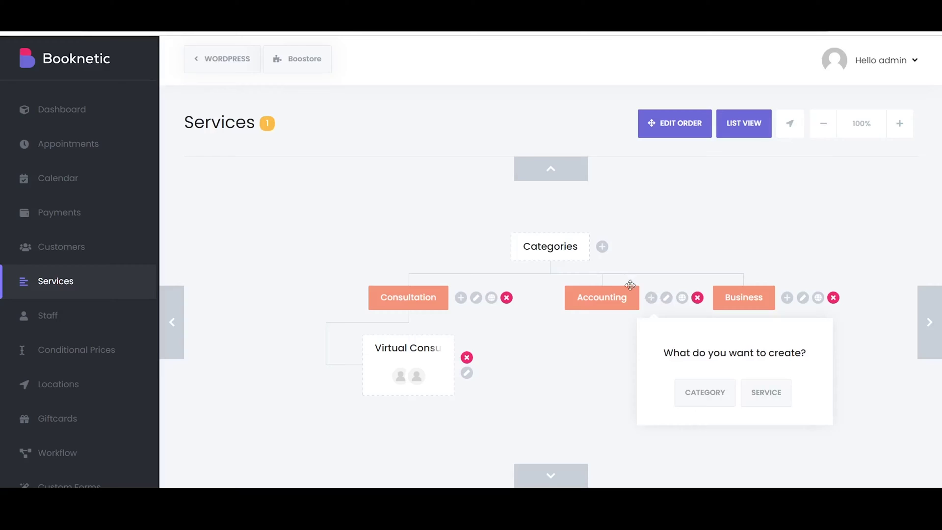
left_click(785, 393)
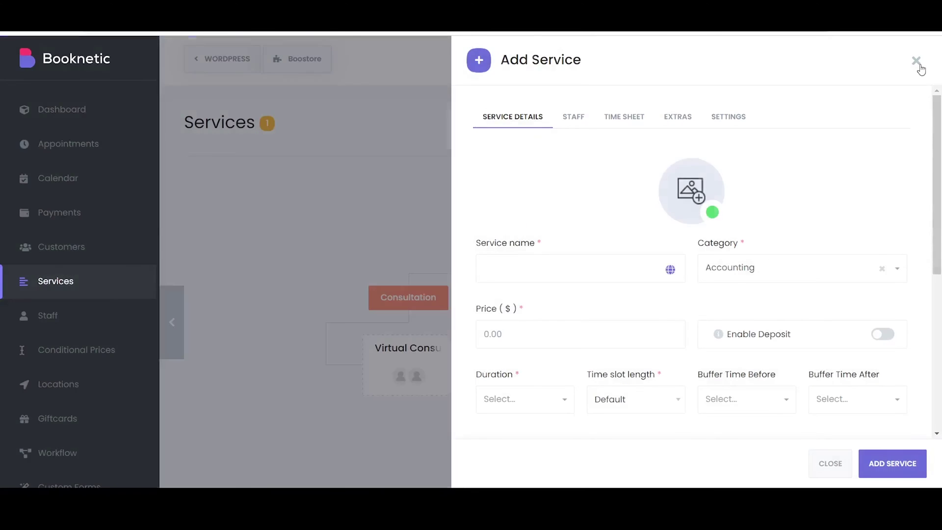
left_click(916, 62)
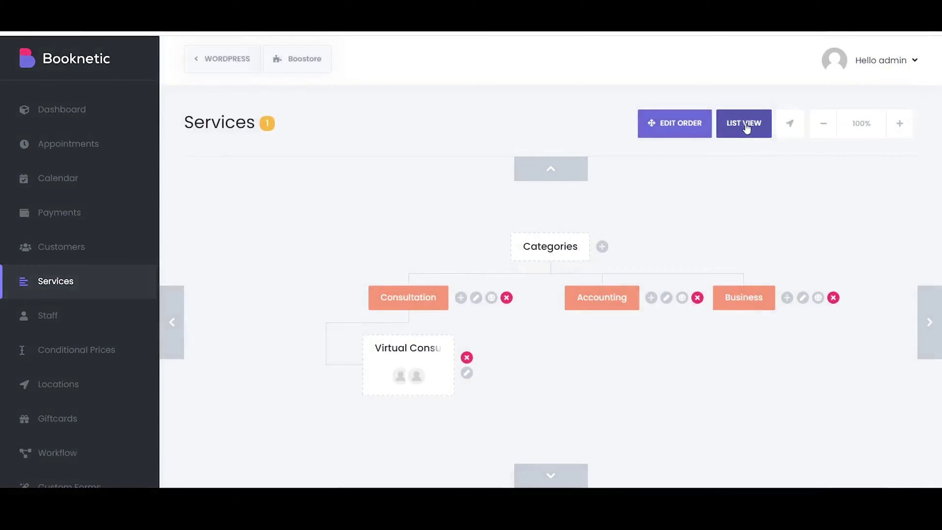
Start a new service and assign it to the Accounting category.
left_click(746, 128)
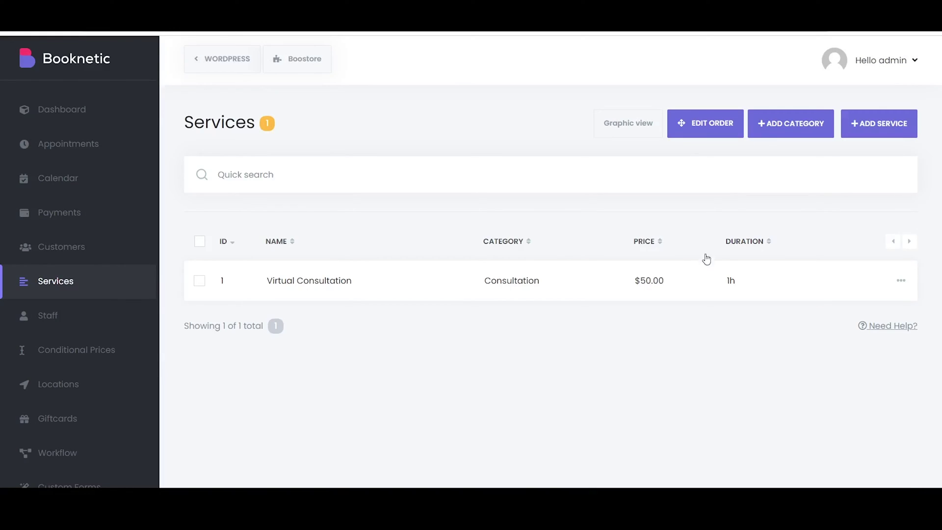
left_click(879, 128)
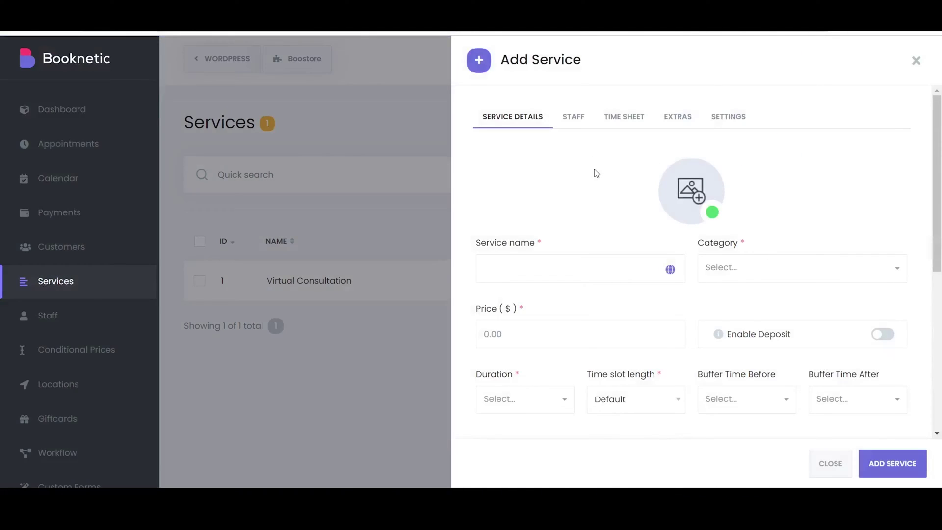
scroll(565, 196, "down", 1)
left_click(544, 214)
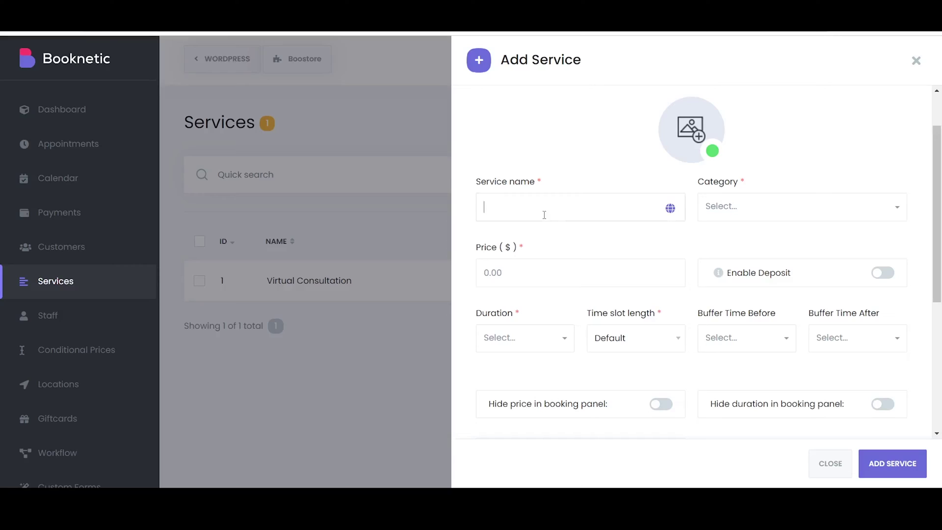
left_click(855, 212)
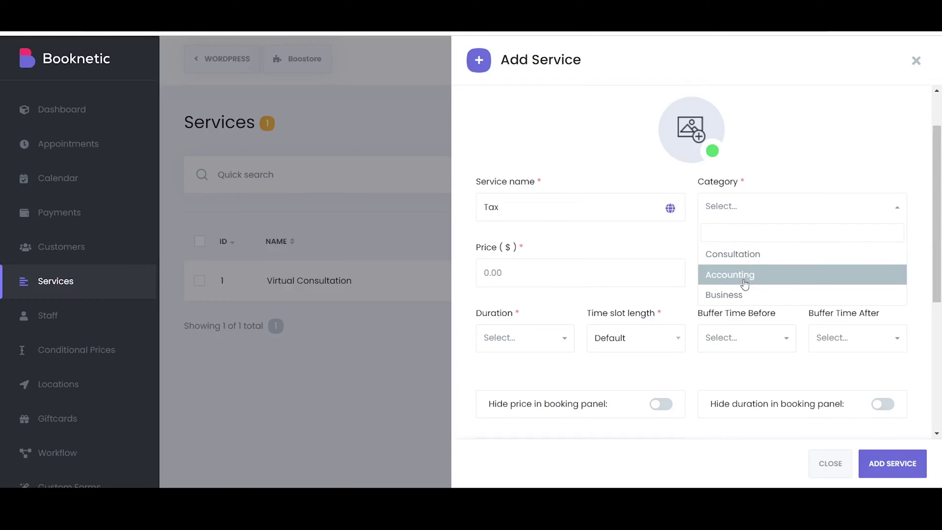
left_click(740, 275)
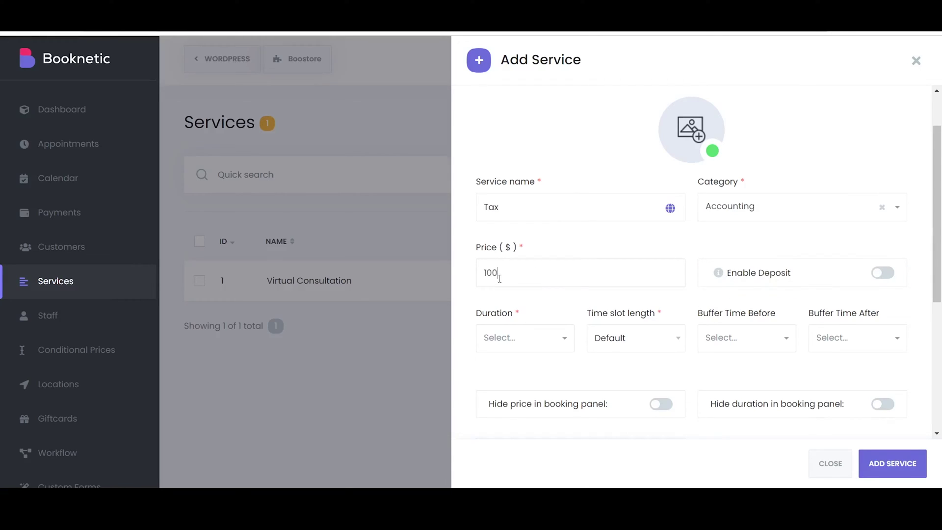
Set the service duration to 1h and match the time slot length to it.
scroll(499, 279, "down", 1)
left_click(506, 277)
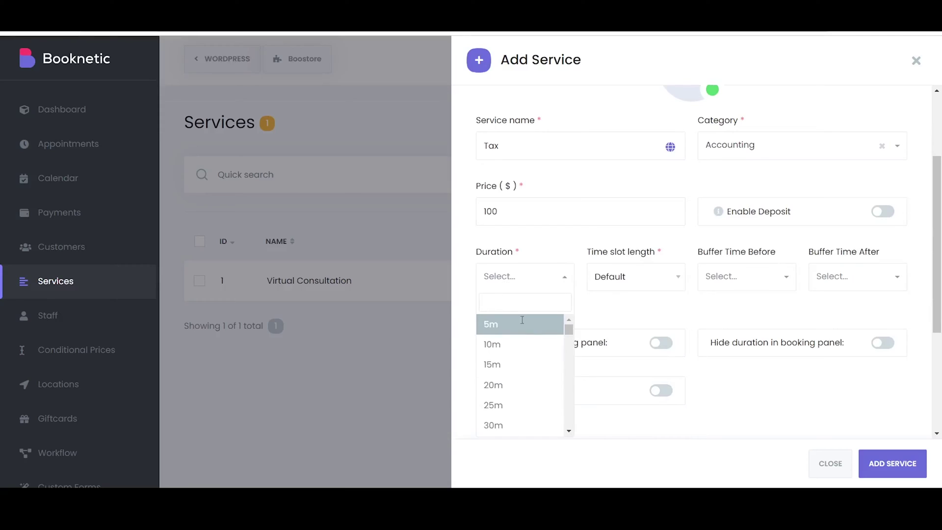
type("1")
left_click(520, 363)
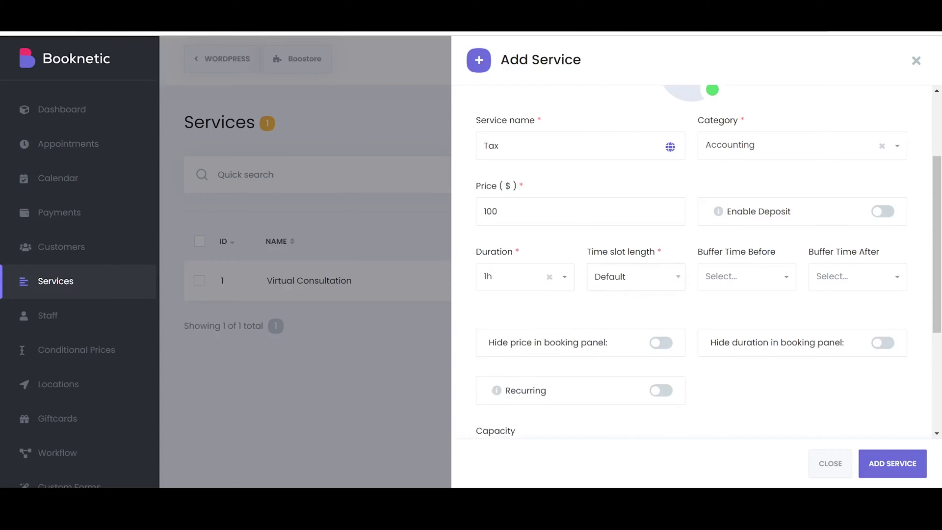
left_click(633, 302)
Assign one staff member, create the Tax service, and view services as a tree.
scroll(687, 221, "up", 2)
left_click(572, 117)
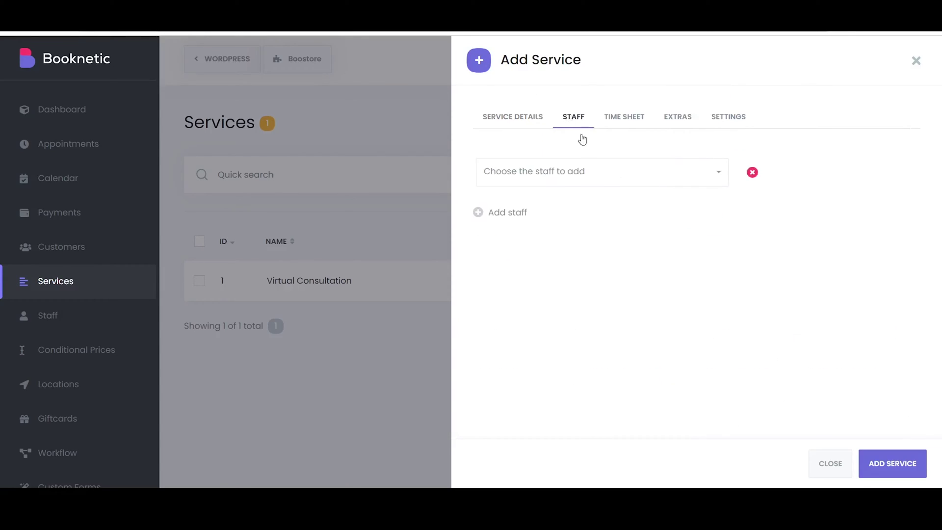
left_click(604, 175)
left_click(555, 225)
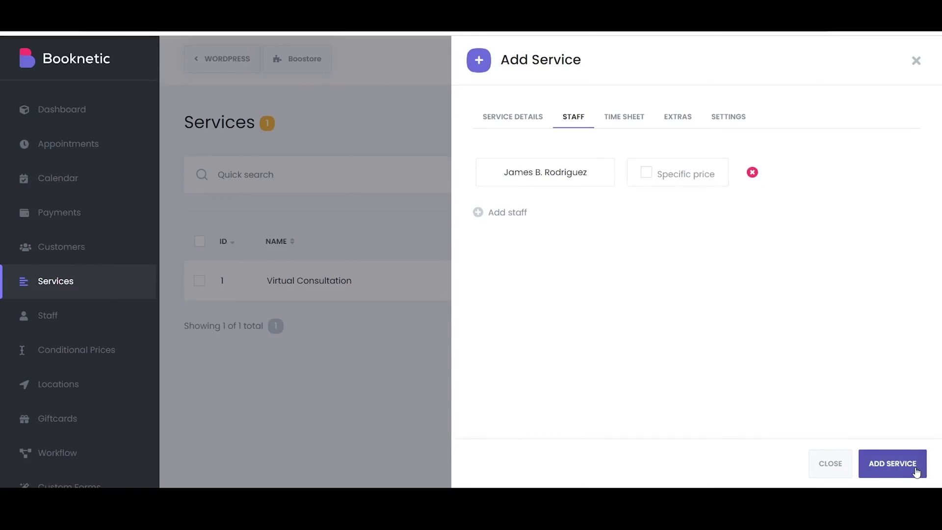
left_click(920, 471)
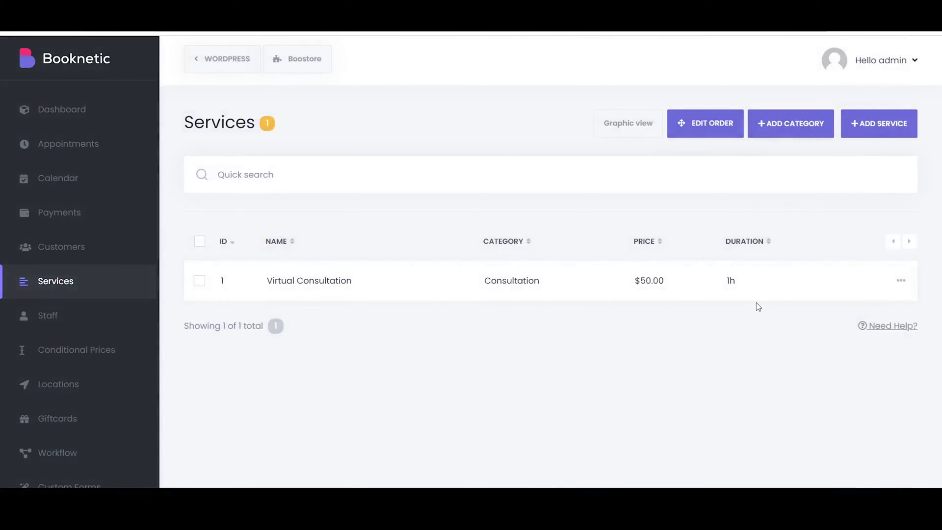
left_click(646, 122)
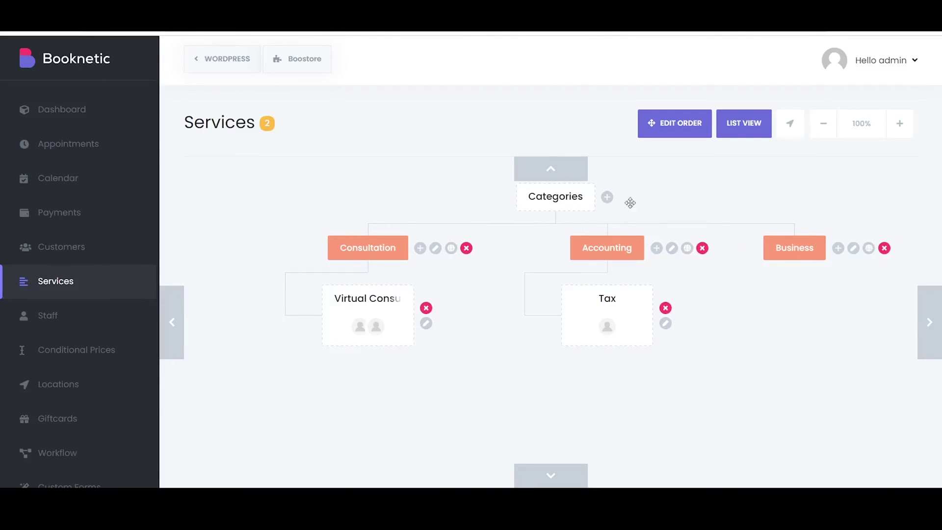
Reorder the categories to Accounting, Business, Consultation and save the order.
left_click(681, 136)
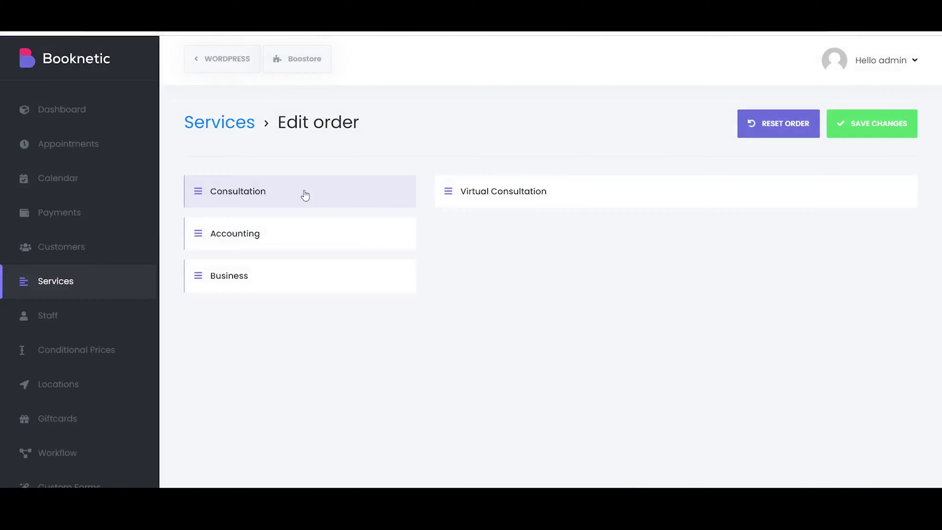
left_click_drag(305, 194, 287, 262)
left_click_drag(197, 232, 212, 217)
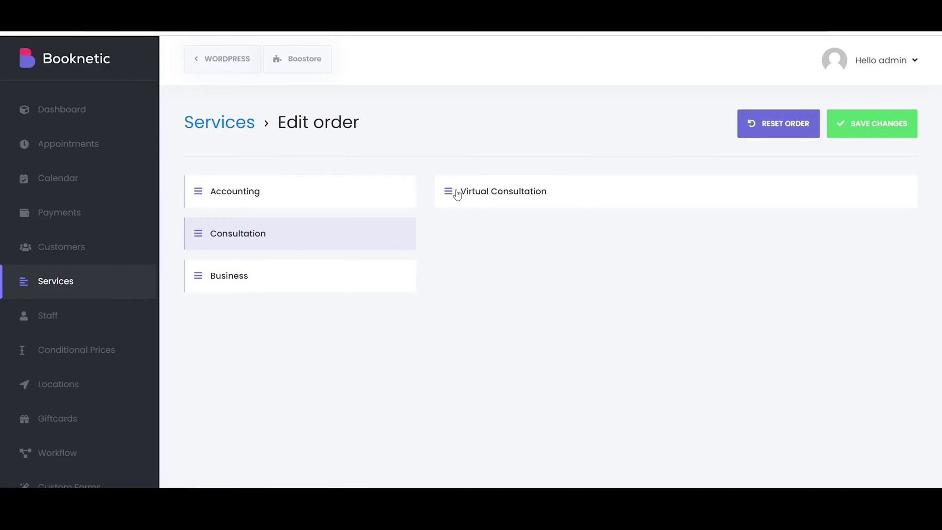
left_click(308, 196)
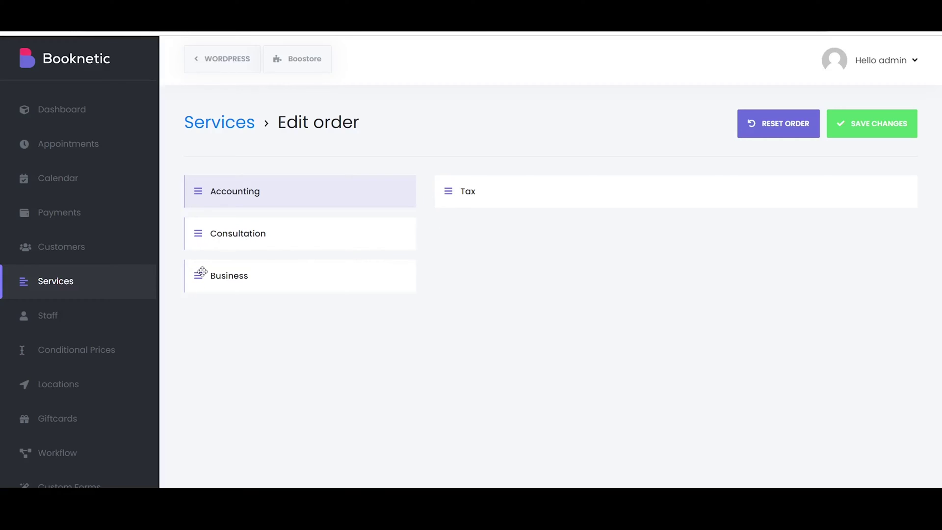
left_click_drag(200, 270, 196, 233)
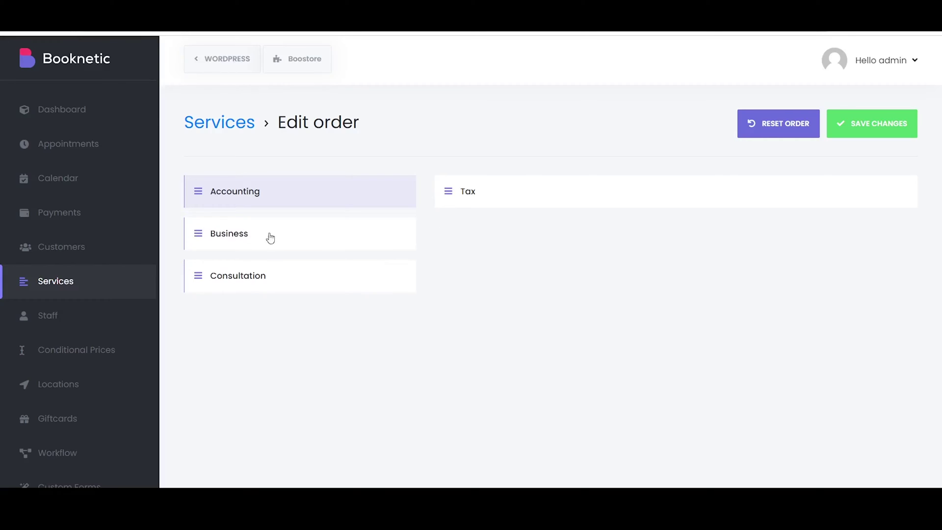
left_click(873, 119)
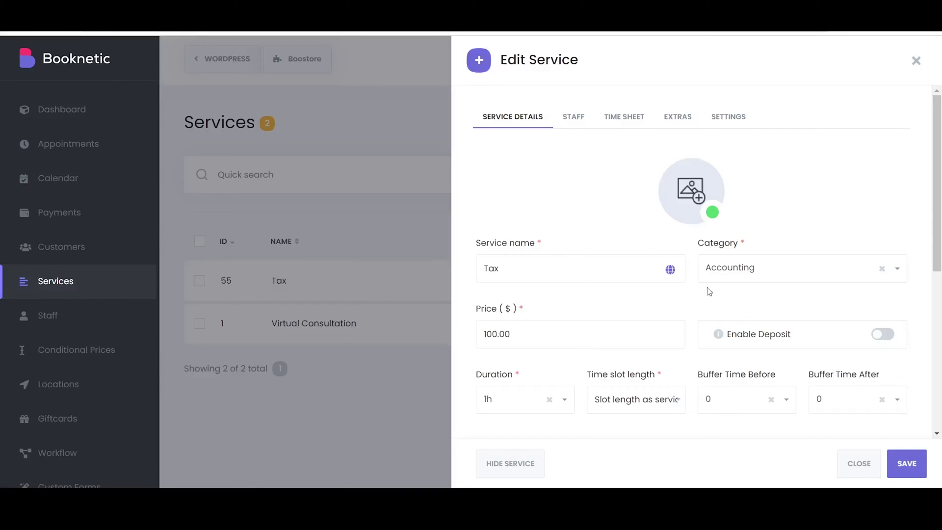
Review the Tax service's name, $100.00 price, 1h duration and Group capacity settings.
scroll(526, 189, "down", 1)
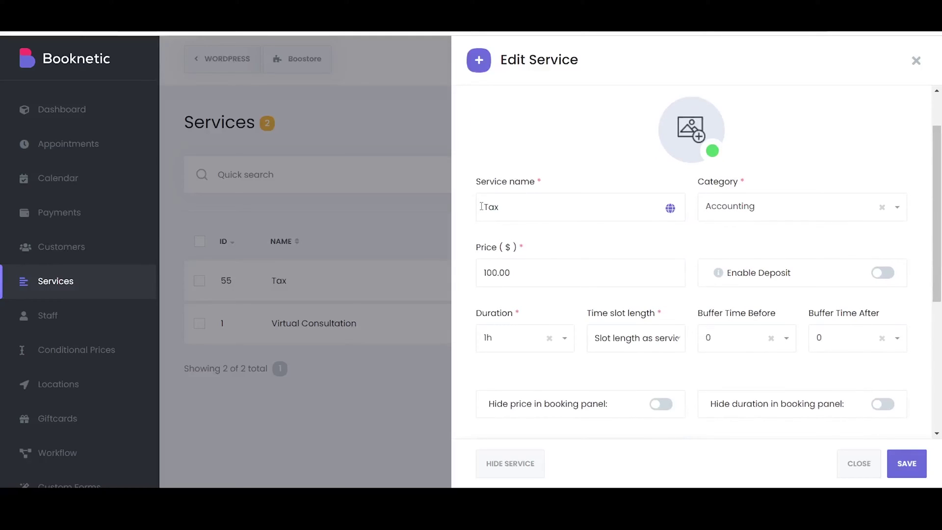
left_click_drag(481, 206, 515, 211)
left_click_drag(523, 276, 485, 271)
scroll(716, 247, "down", 1)
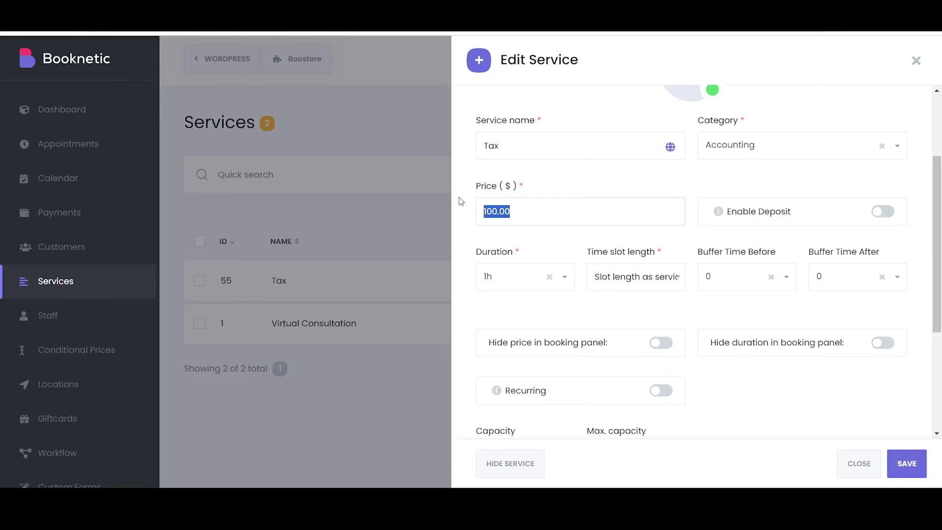
scroll(574, 240, "down", 1)
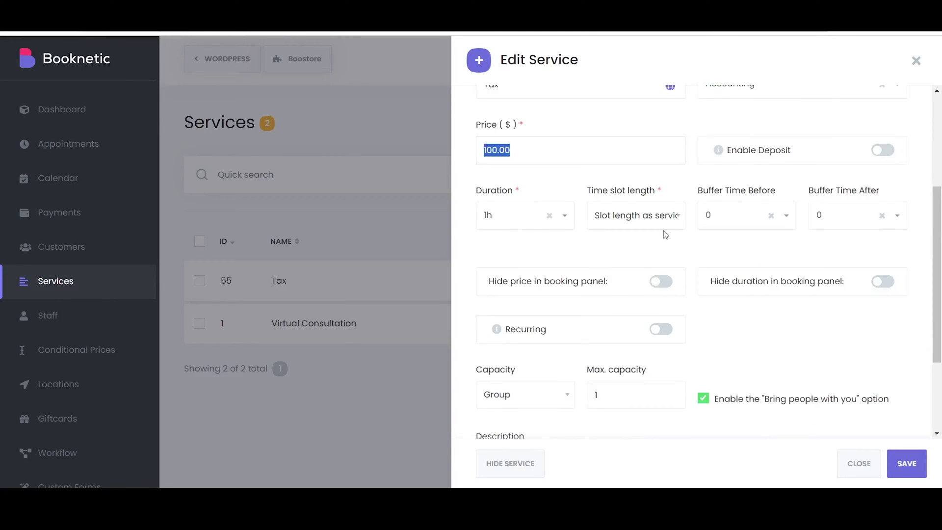
Check the before and after buffer time options, leaving both at 0.
left_click(752, 219)
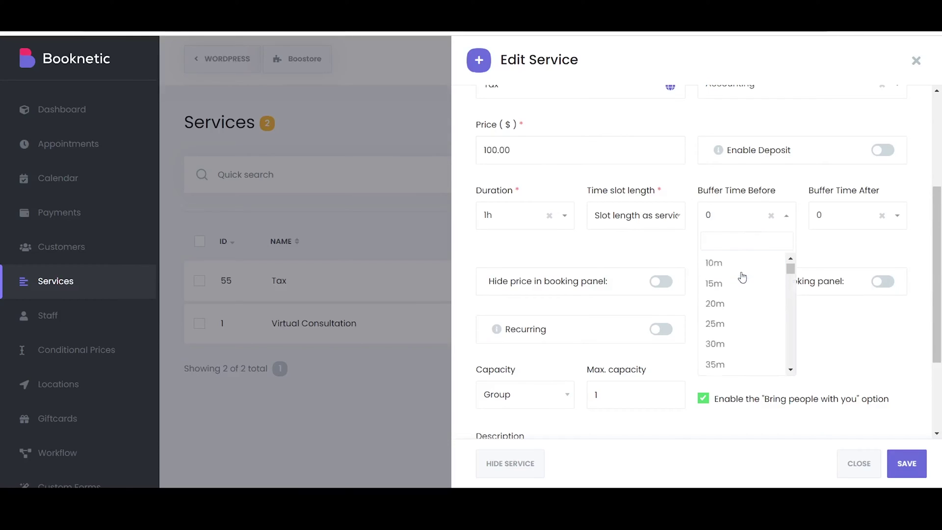
scroll(757, 293, "down", 2)
scroll(785, 260, "up", 3)
left_click(853, 217)
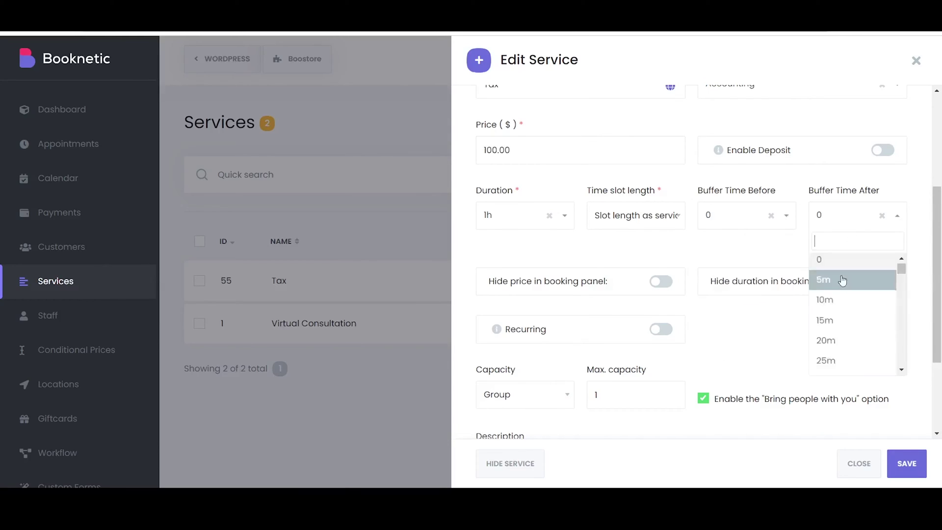
scroll(839, 281, "down", 2)
scroll(836, 270, "up", 2)
left_click(652, 240)
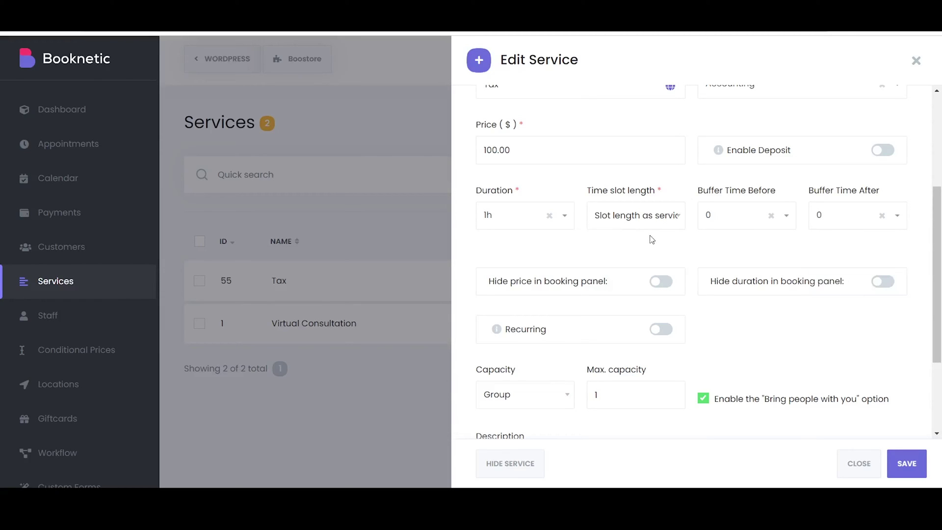
Enable Hide price and Hide duration in the booking panel and save Tax.
scroll(640, 238, "down", 1)
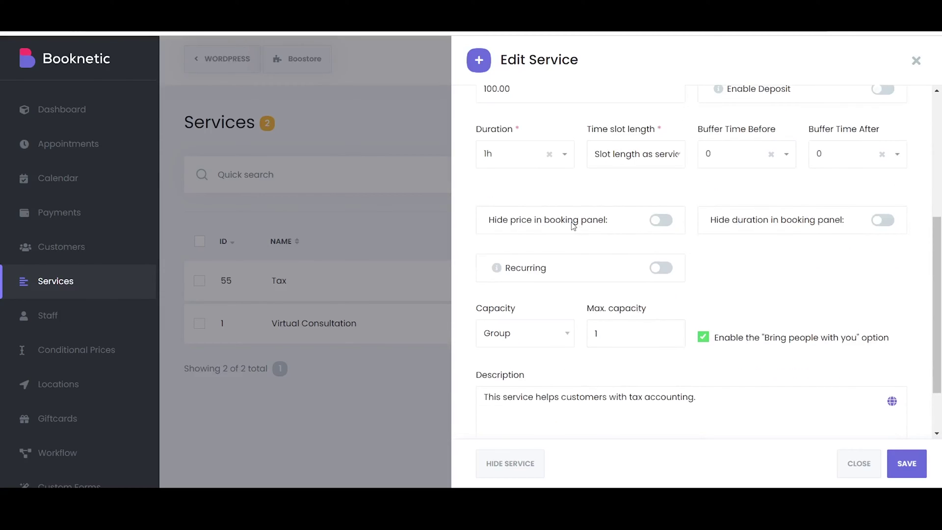
scroll(574, 226, "down", 1)
left_click(662, 159)
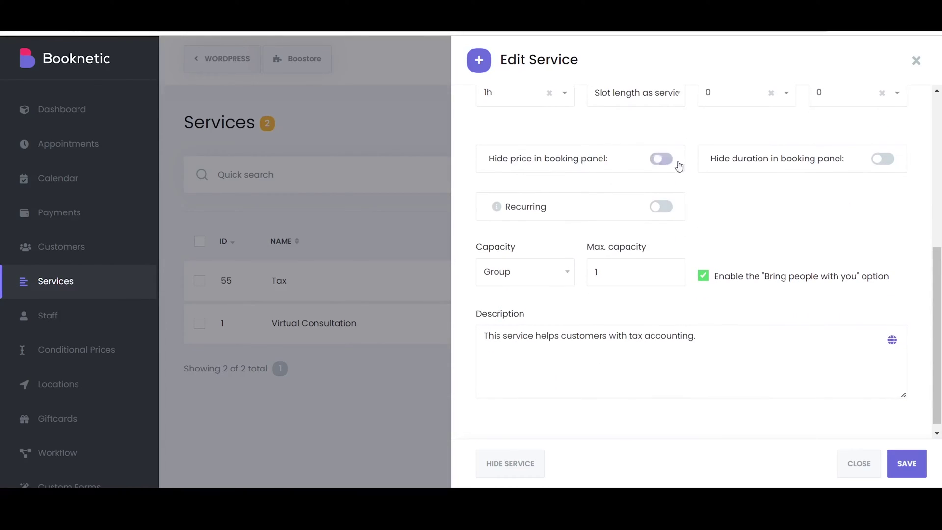
left_click(887, 160)
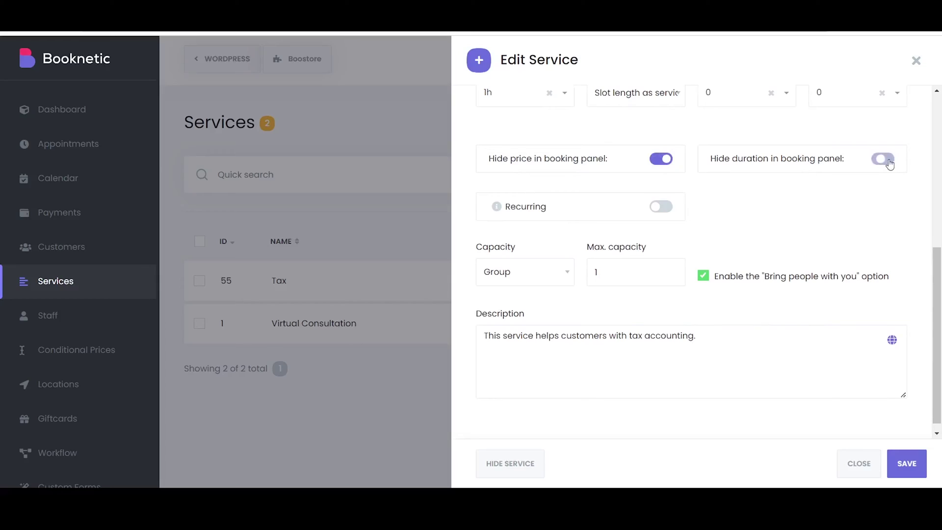
left_click(914, 472)
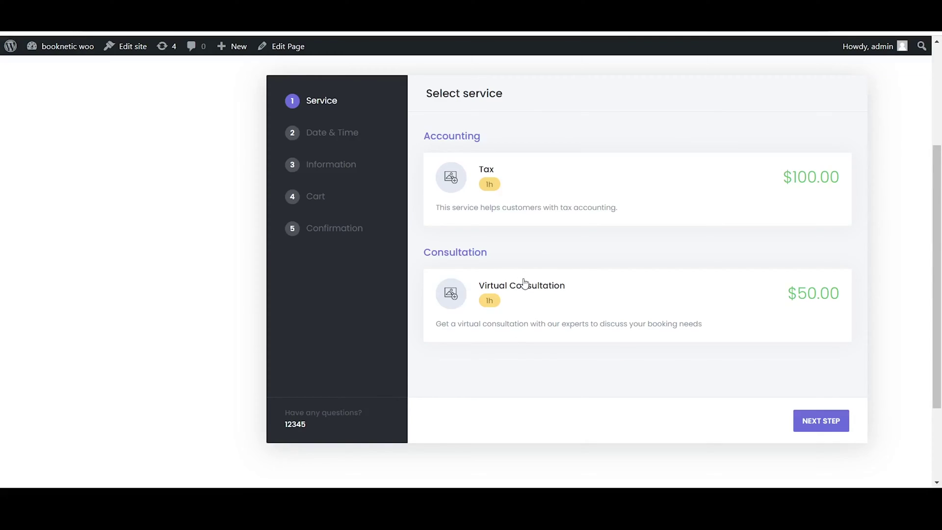
Reload the booking page preview with F5.
key("F5")
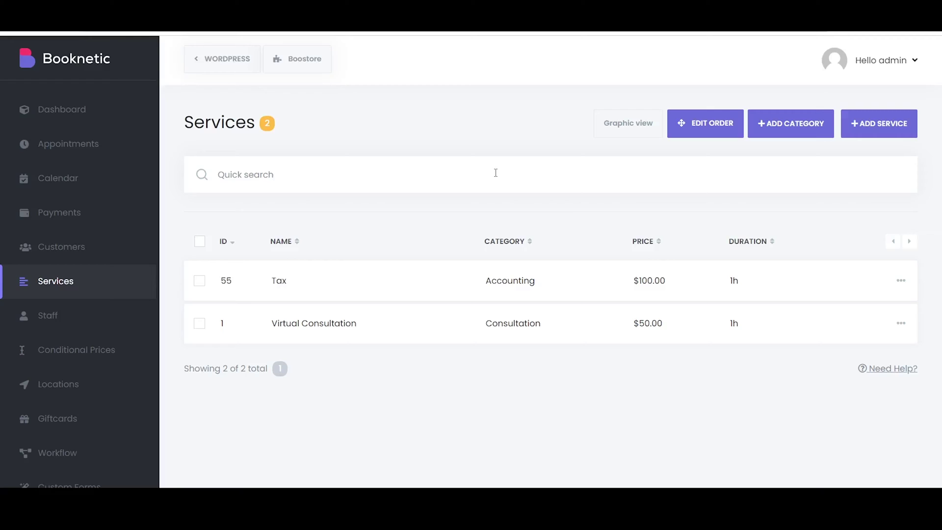
Show the Tax service's price and duration in the booking panel again.
left_click(902, 281)
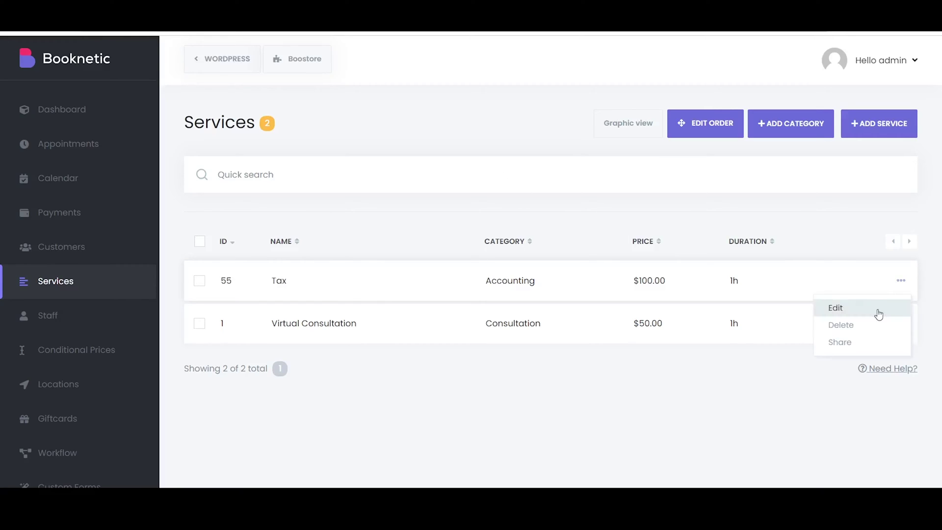
left_click(879, 313)
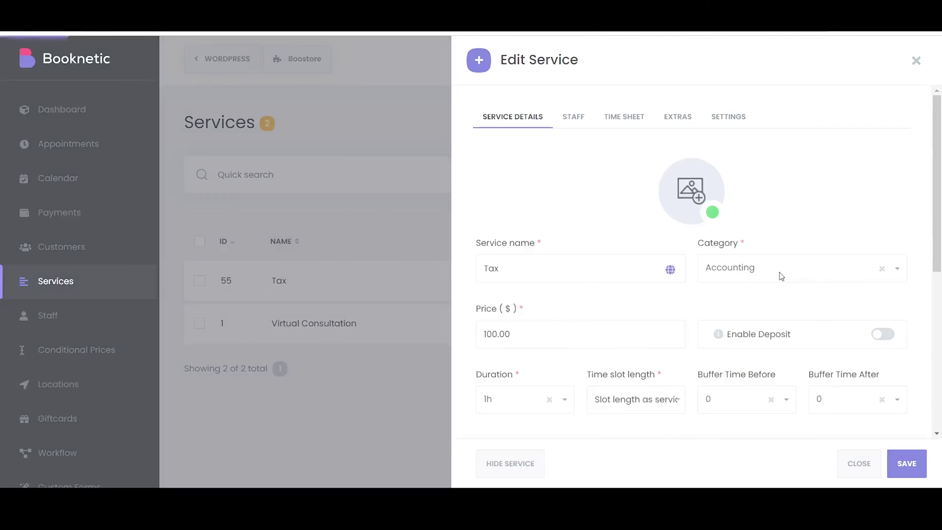
scroll(793, 276, "down", 5)
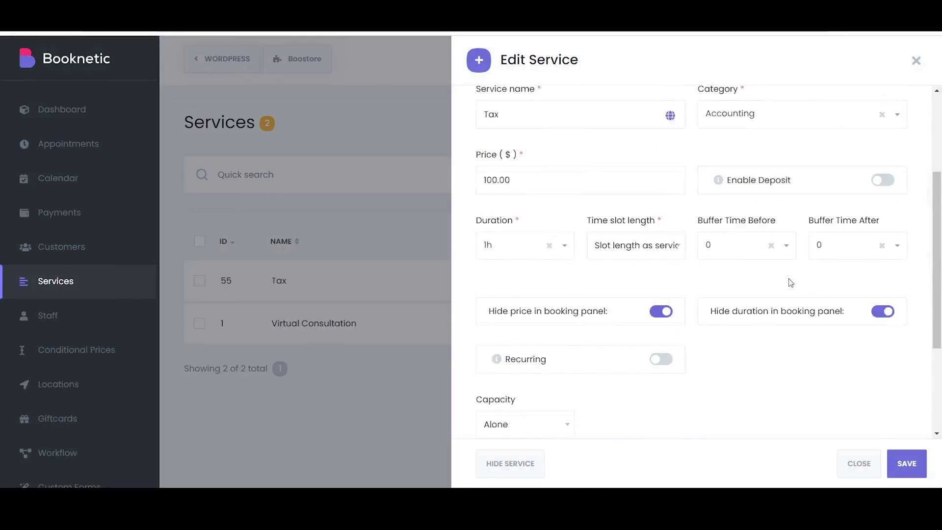
left_click(658, 222)
left_click(884, 221)
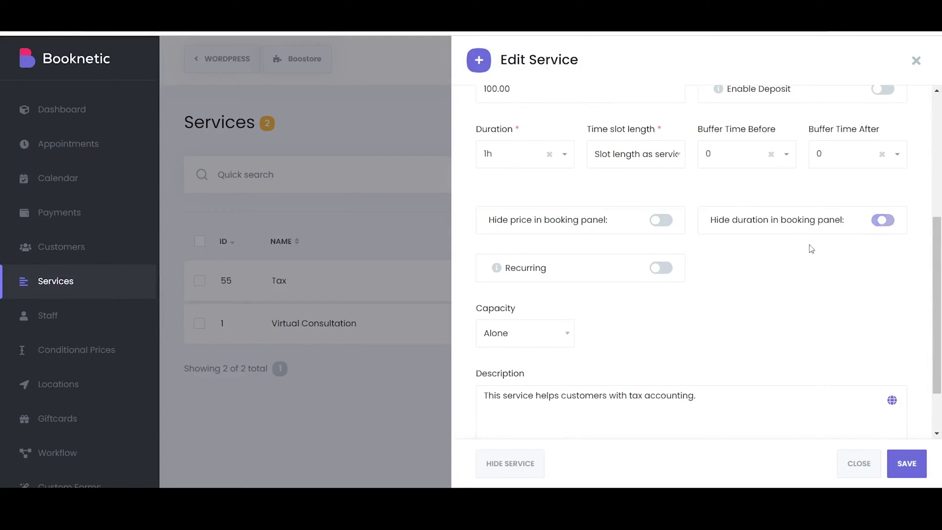
Make Tax recurring weekly for a fixed full period of 5 times and save.
scroll(687, 240, "down", 1)
left_click(663, 206)
scroll(614, 237, "down", 1)
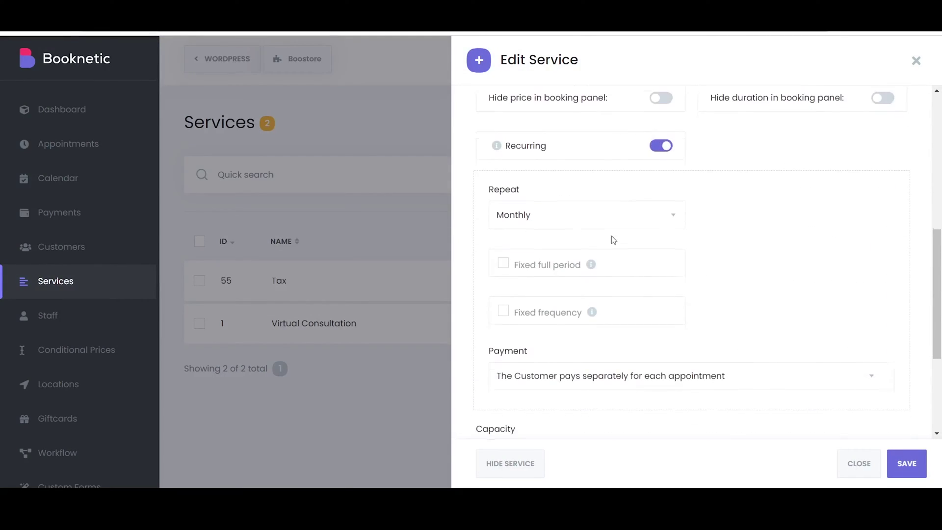
left_click(557, 224)
left_click(543, 251)
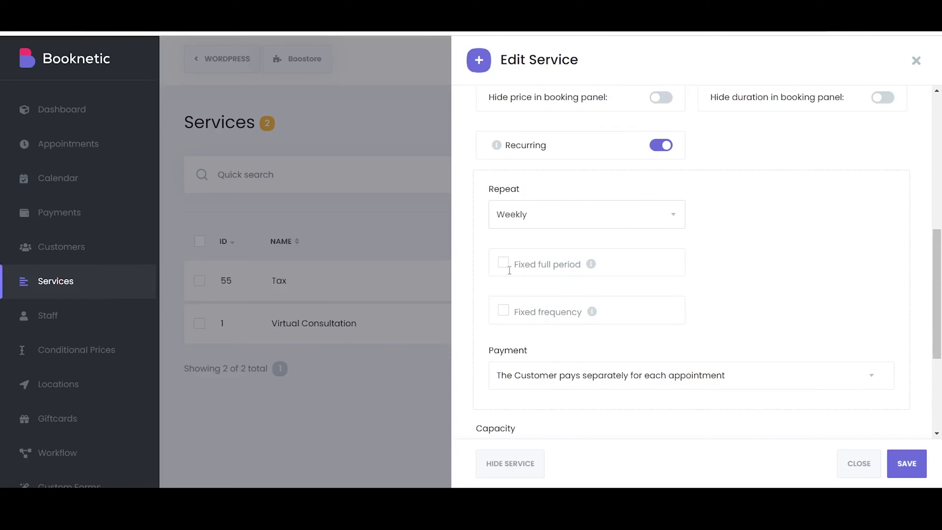
scroll(633, 290, "down", 1)
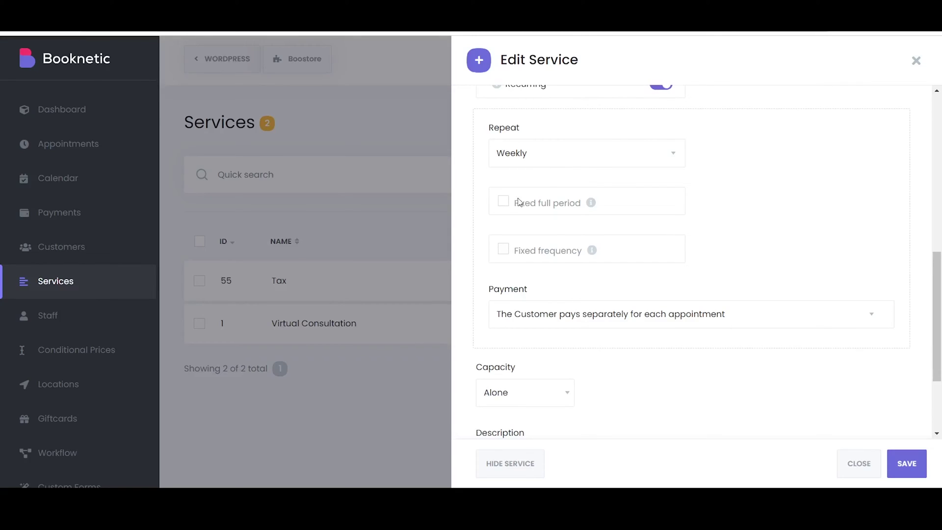
left_click(503, 202)
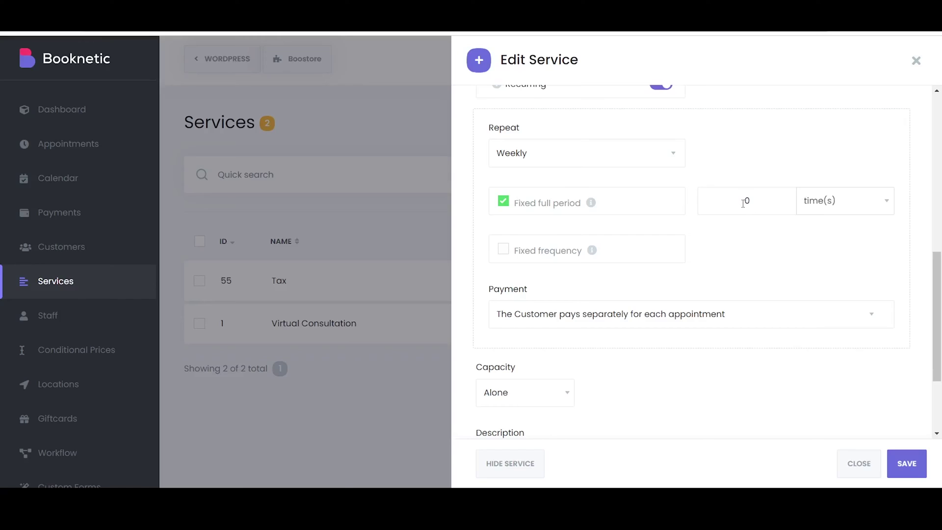
left_click_drag(743, 203, 760, 206)
left_click(907, 464)
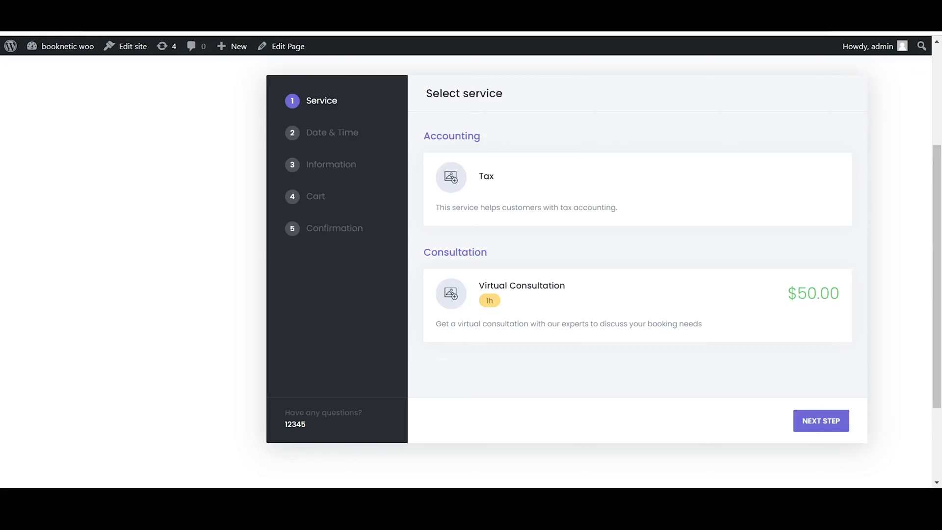
Reload the booking form and try booking Tax on Wednesdays at 10:00.
key("F5")
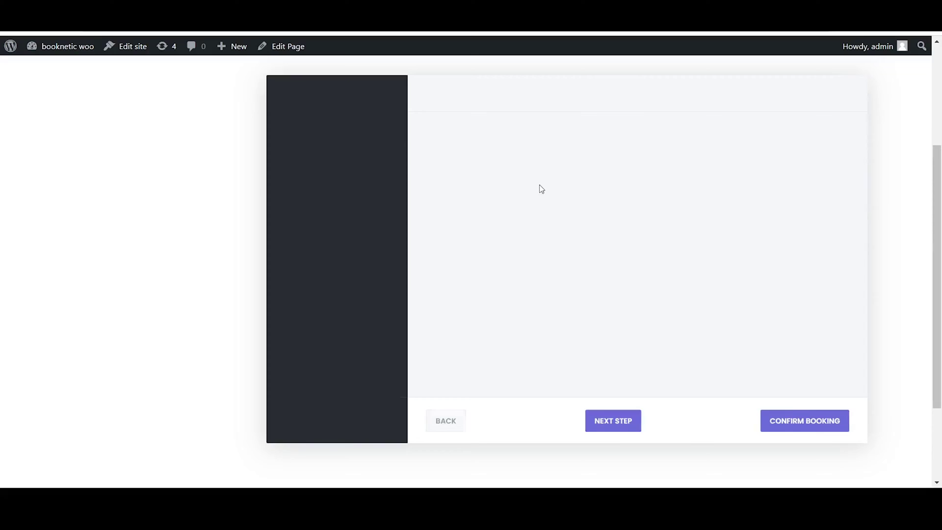
left_click(550, 186)
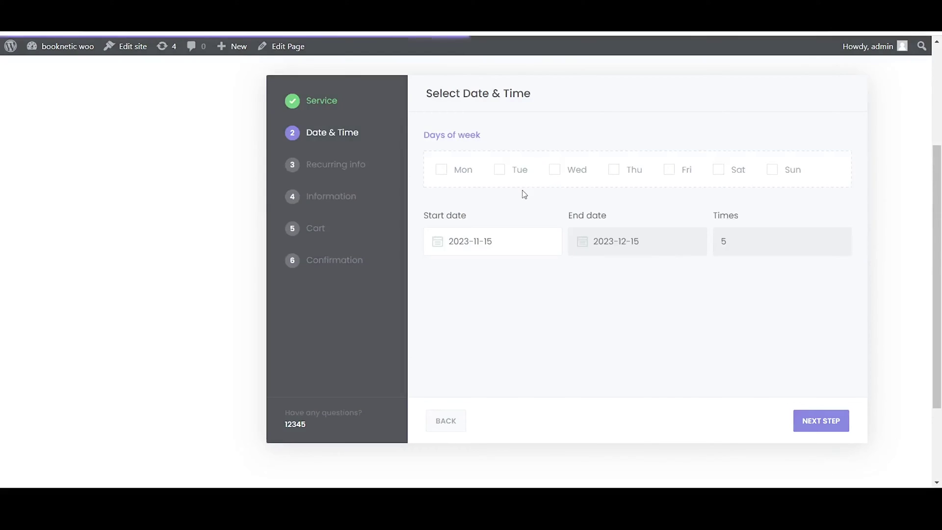
left_click(555, 171)
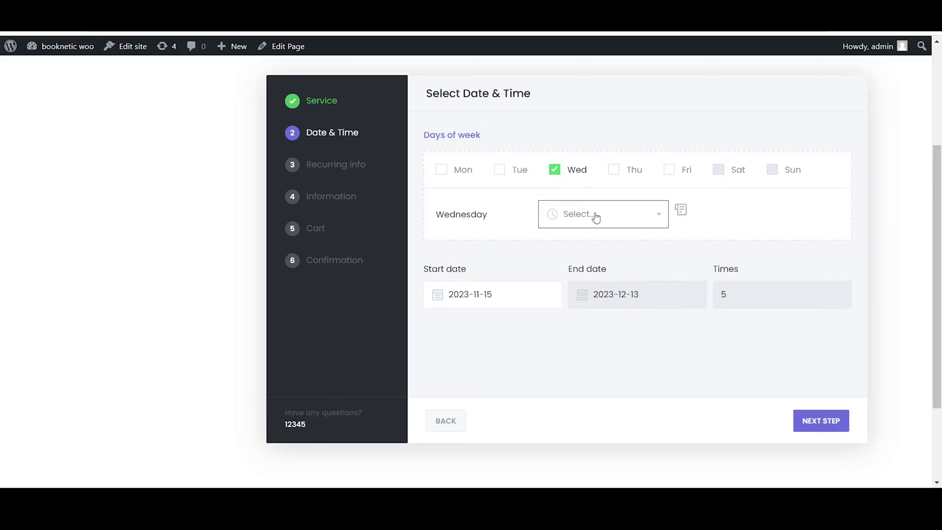
left_click(595, 215)
left_click(585, 283)
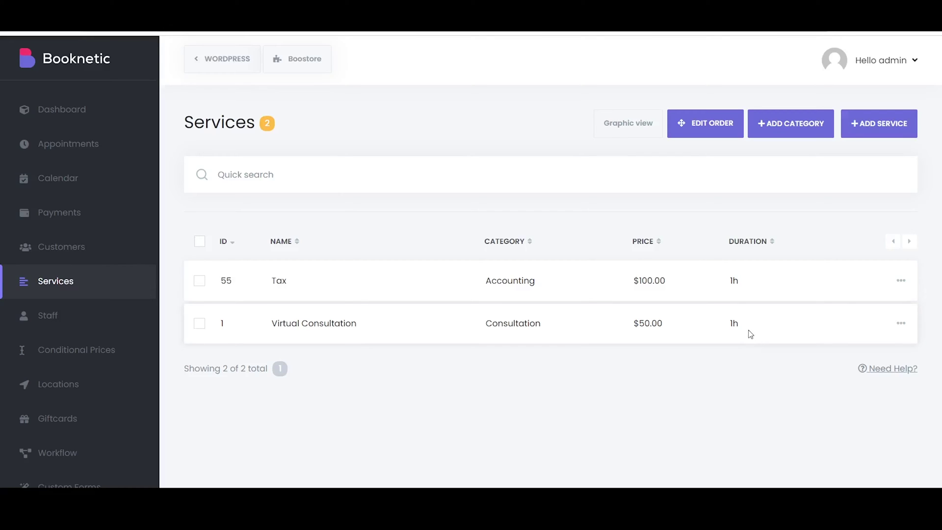
Make Tax non-recurring with Group capacity of 10, and return the booking form to service selection.
left_click(901, 280)
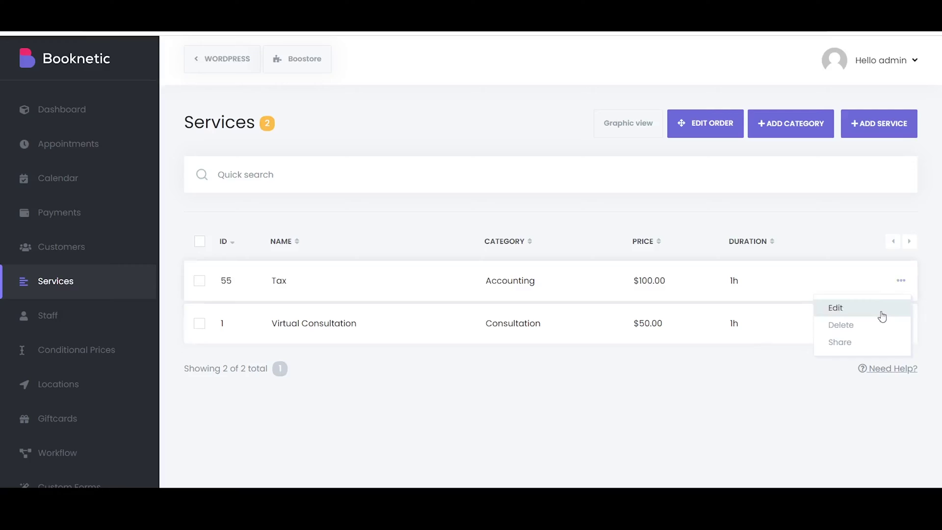
left_click(883, 313)
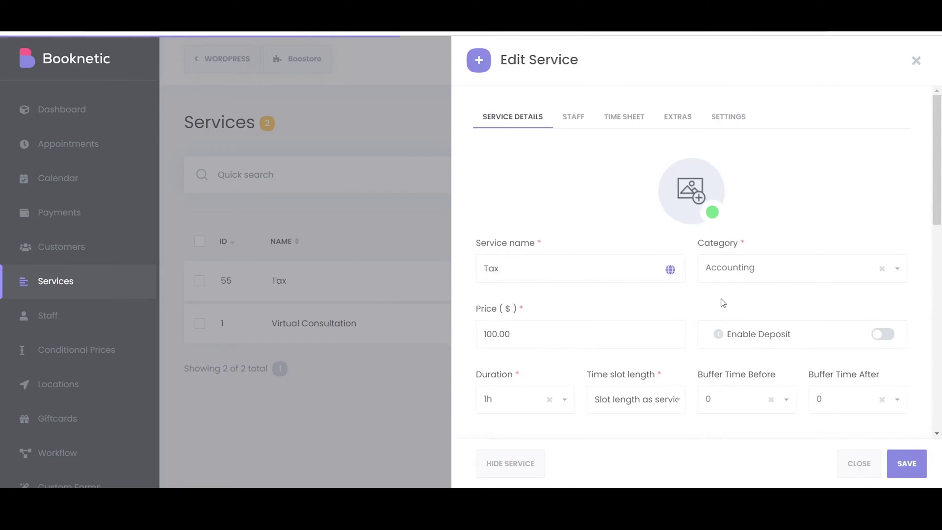
scroll(720, 301, "down", 4)
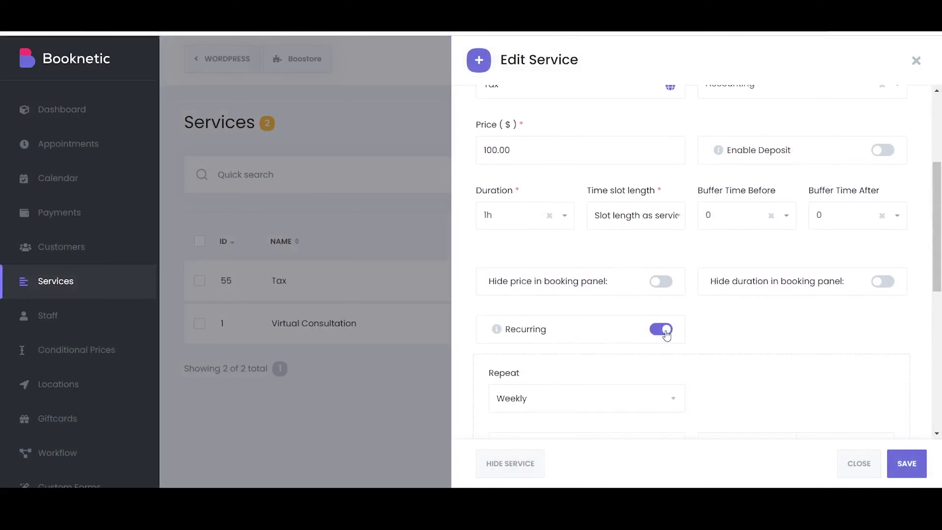
left_click(664, 329)
scroll(665, 321, "down", 3)
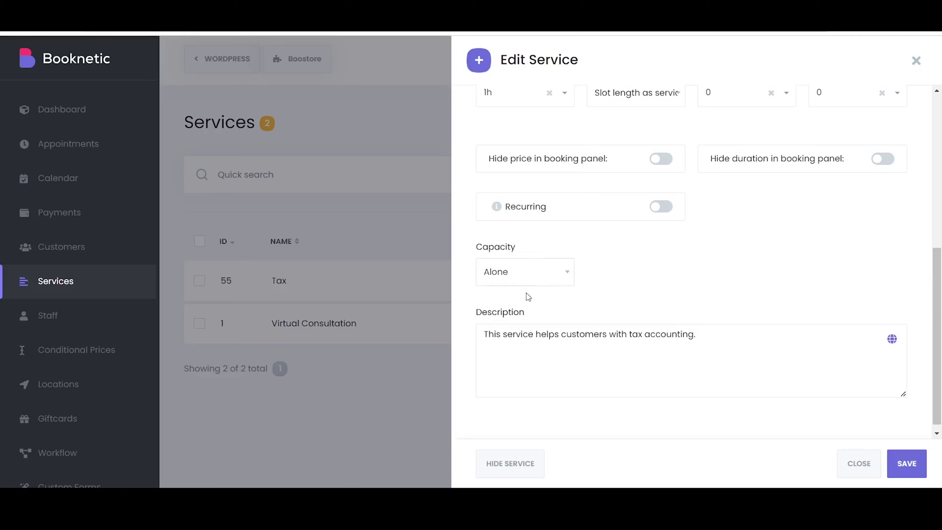
left_click(522, 308)
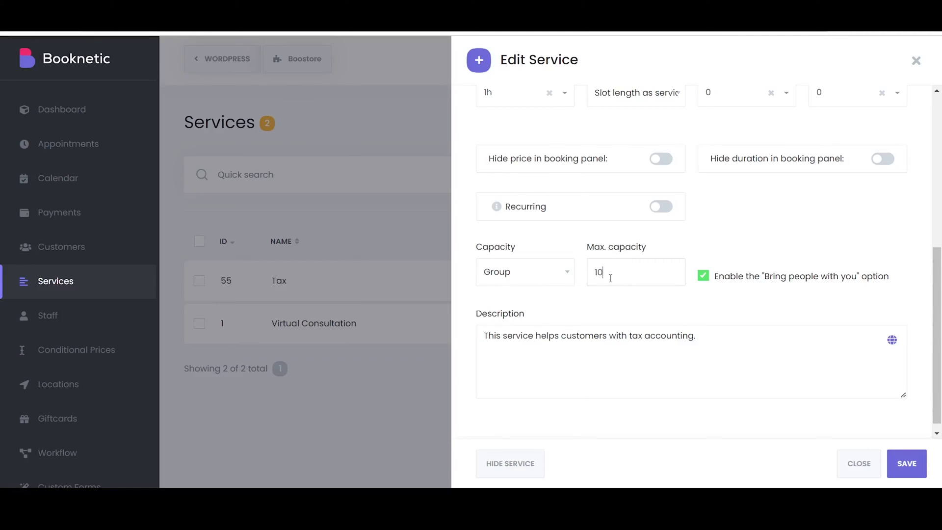
scroll(606, 280, "down", 1)
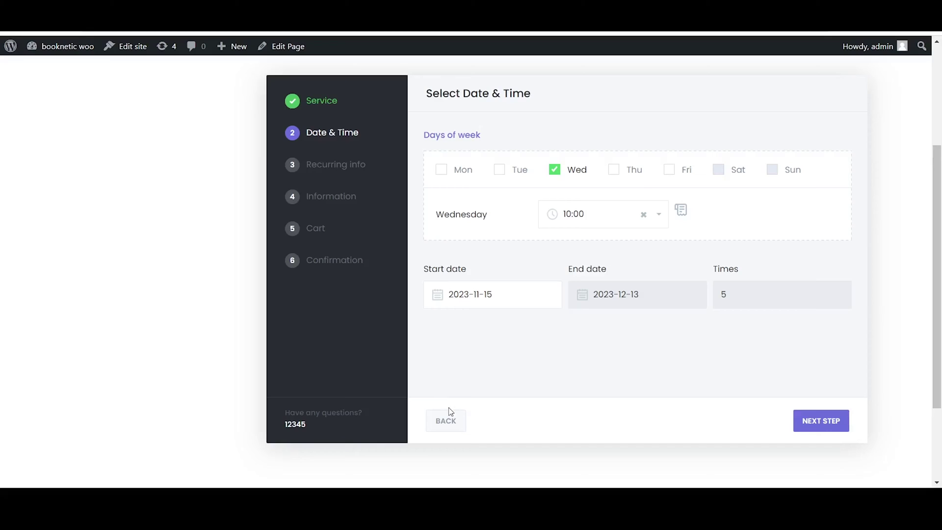
left_click(444, 415)
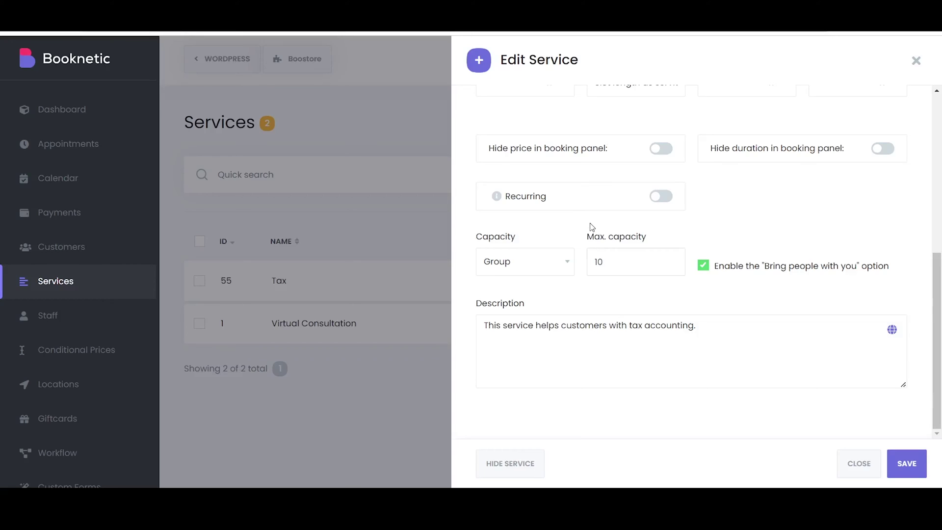
Save the non-recurring, group-of-10 edits to the Tax service.
left_click(907, 469)
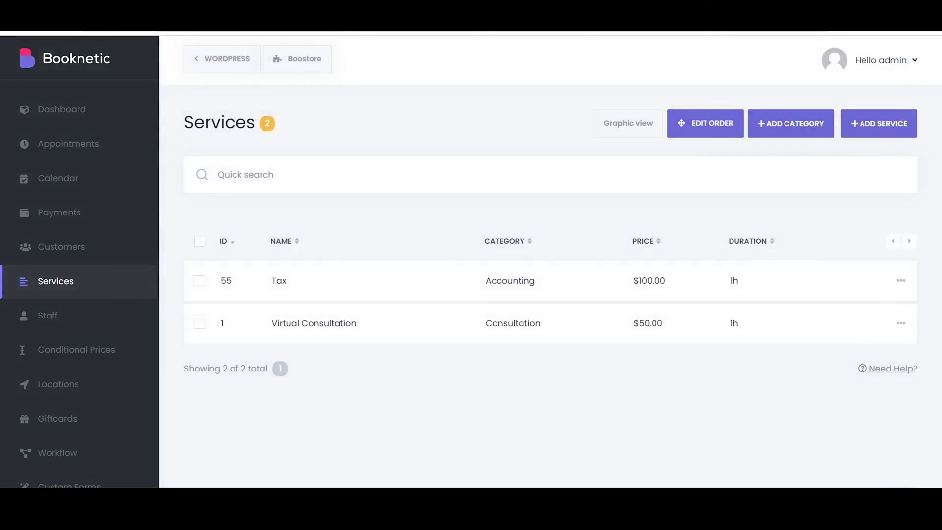
Add a second staff member to Tax, save, and reopen its staff list to confirm both.
left_click(901, 280)
left_click(877, 308)
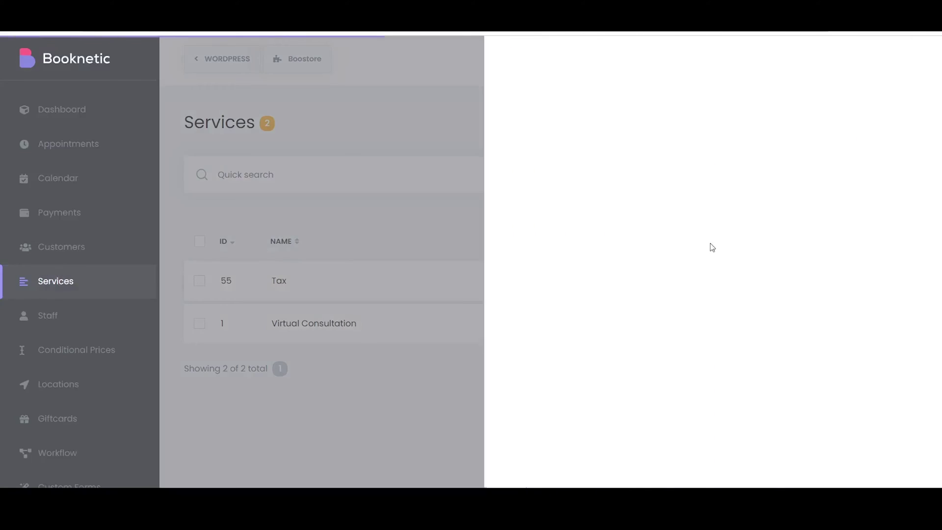
left_click(573, 117)
left_click(533, 212)
left_click(547, 220)
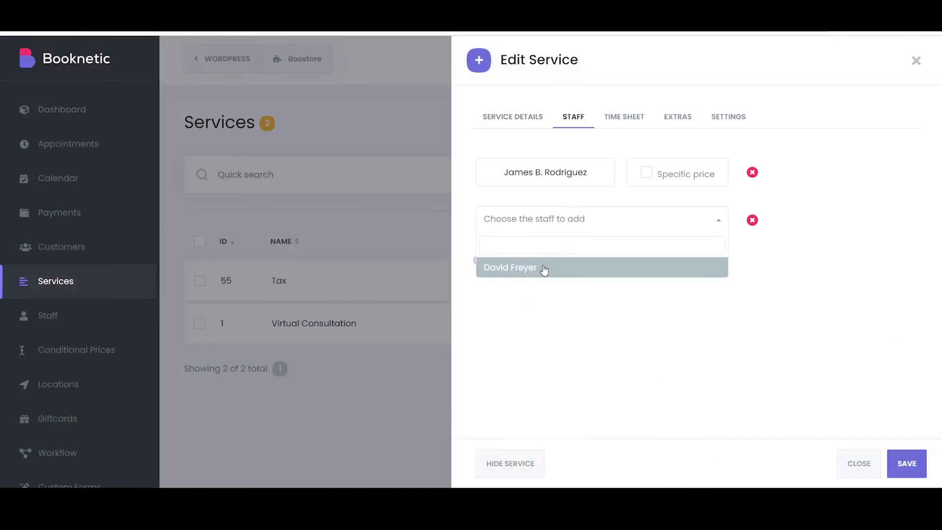
left_click(551, 270)
left_click(898, 464)
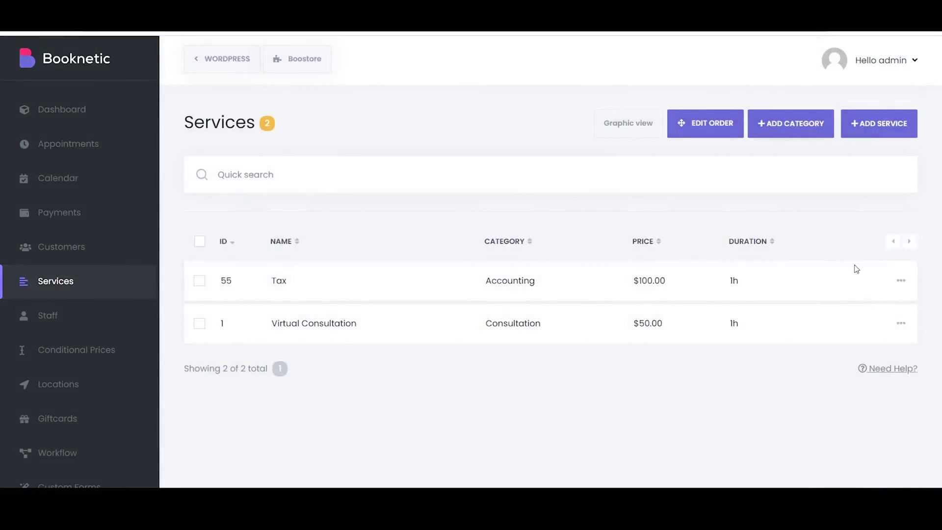
left_click(901, 280)
left_click(823, 309)
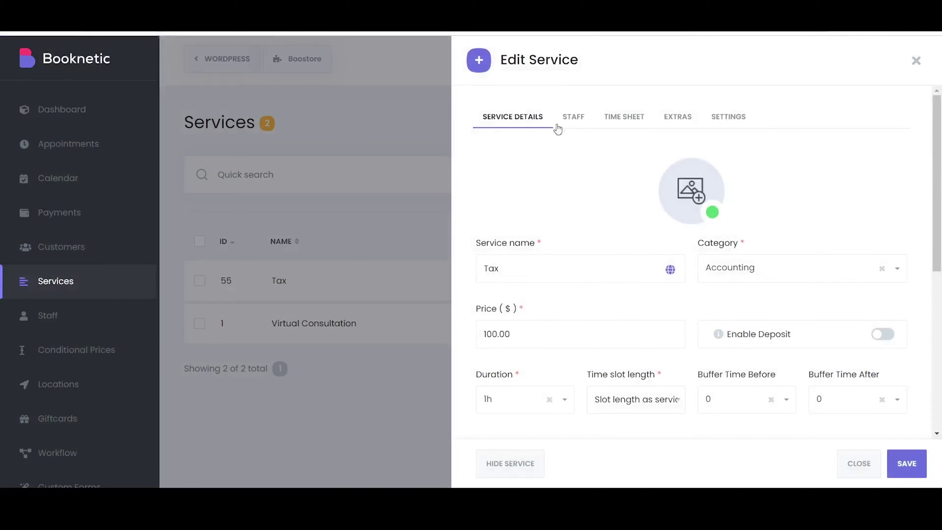
left_click(572, 118)
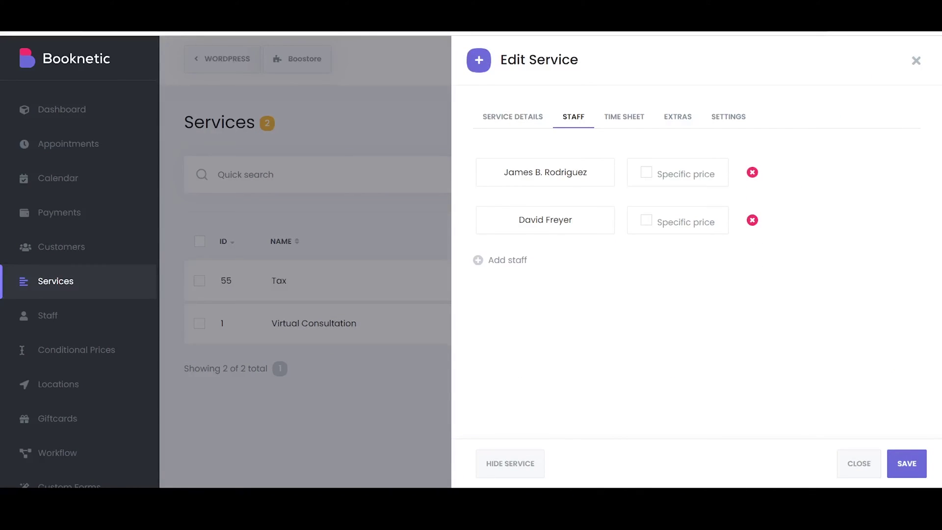
Give Tax its own weekly timesheet with Friday as a day off.
left_click(619, 120)
left_click(884, 215)
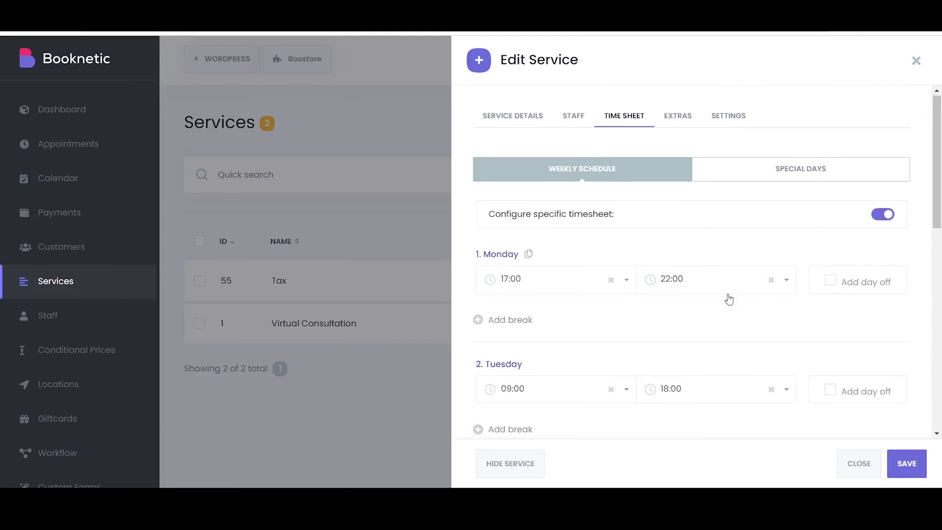
scroll(729, 299, "down", 10)
scroll(603, 347, "up", 4)
left_click(815, 360)
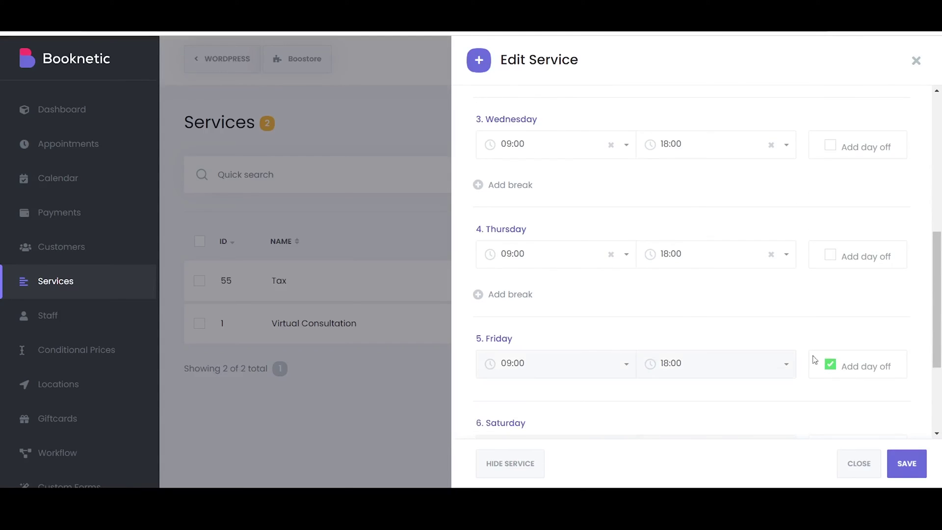
scroll(694, 326, "up", 6)
Add a 2023-11-28 special day from 00:00 to 00:15, save, and pick Tax in the booking form.
left_click(732, 180)
left_click(509, 207)
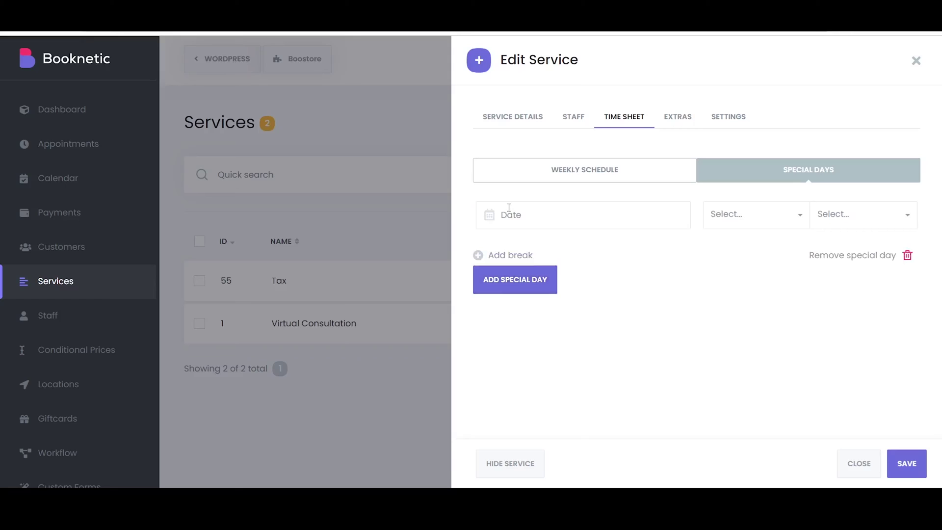
left_click(608, 211)
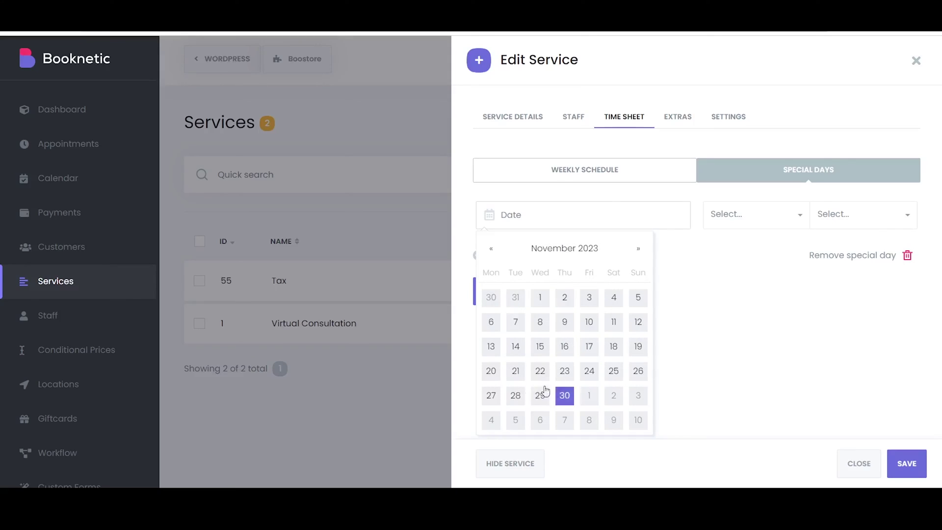
left_click(516, 394)
left_click(760, 214)
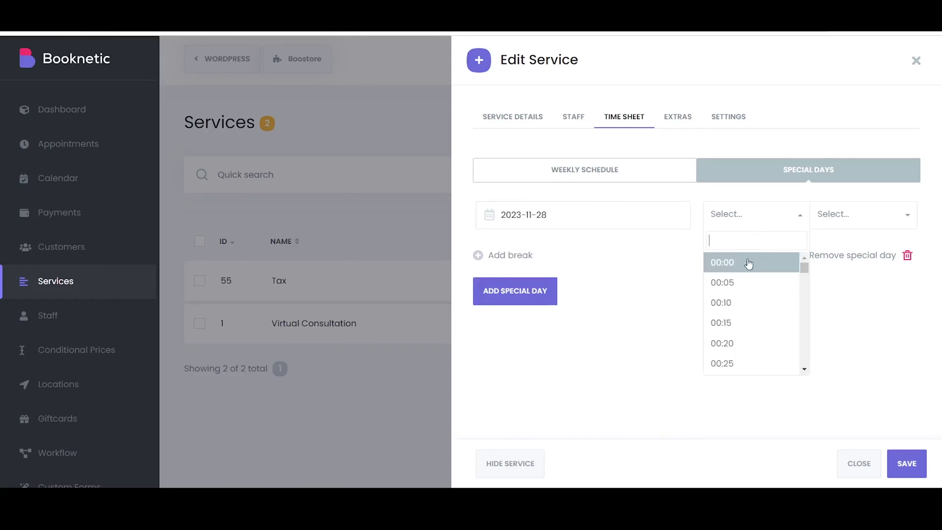
left_click(749, 264)
left_click(841, 216)
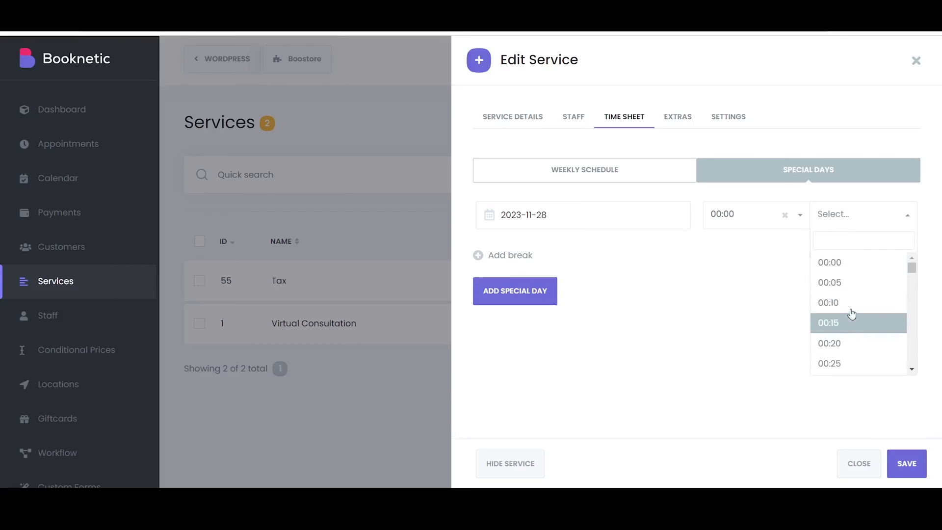
left_click(852, 319)
left_click(905, 463)
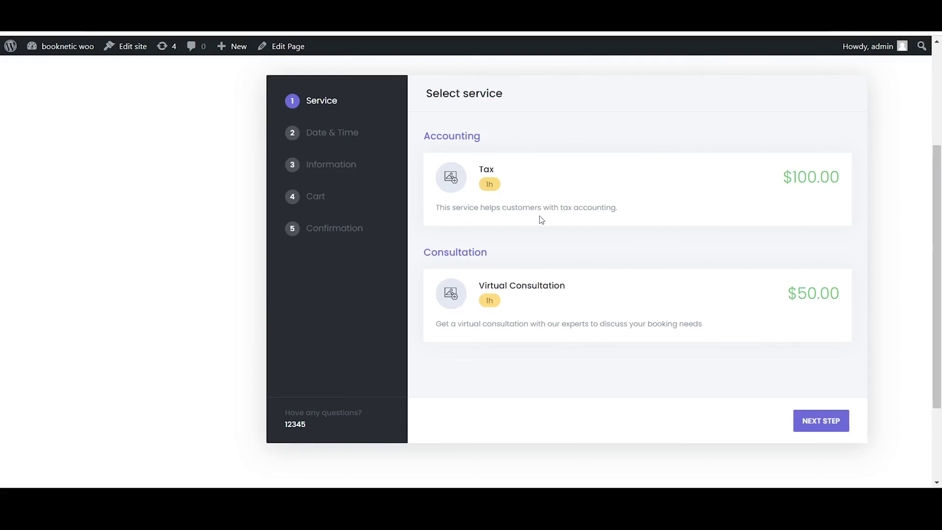
left_click(581, 206)
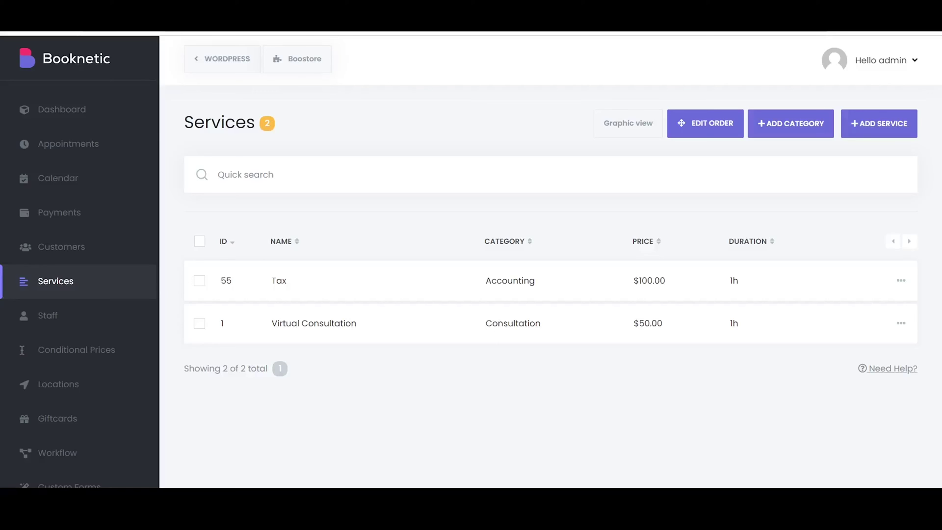
Create a new Tax extra named Documentation with maximum quantity 5.
left_click(901, 280)
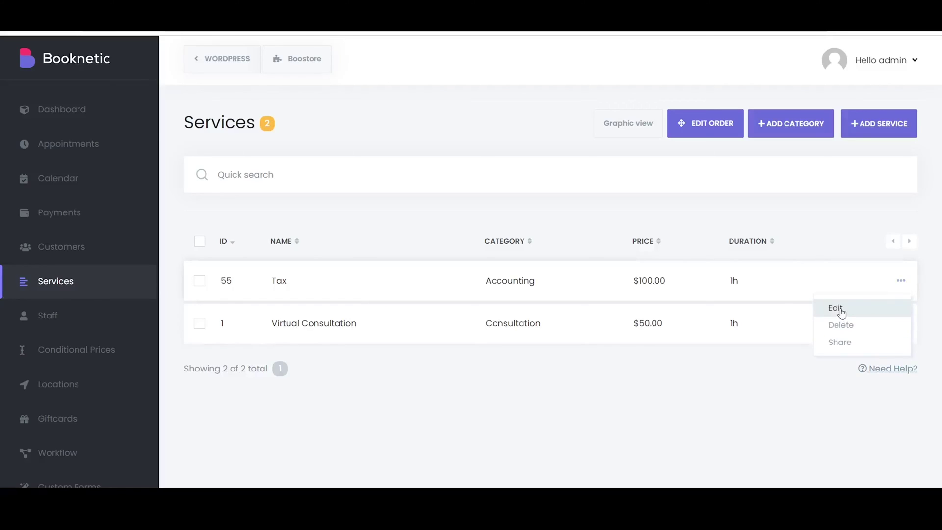
left_click(841, 310)
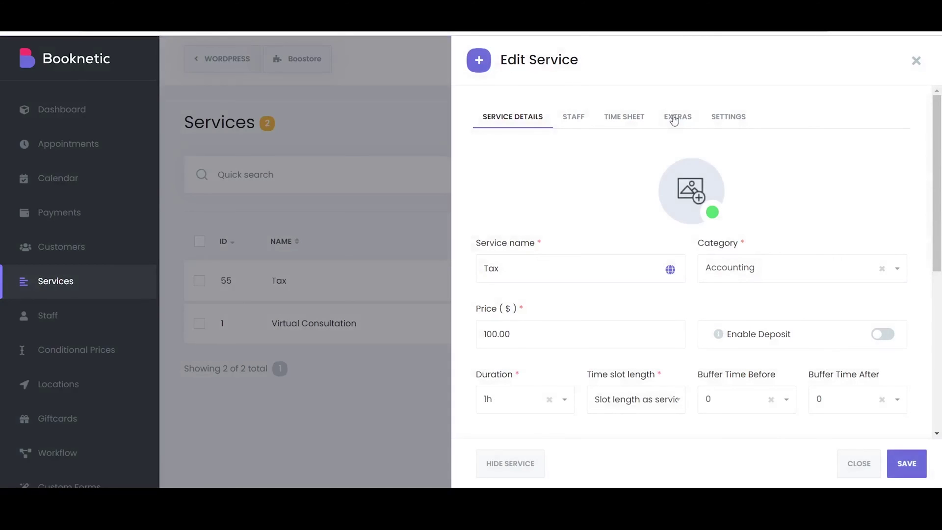
left_click(675, 117)
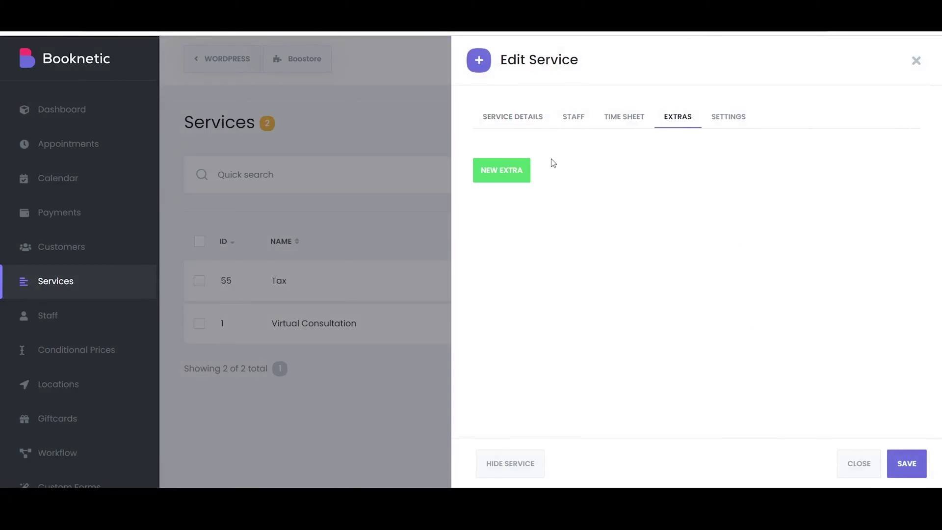
left_click(511, 175)
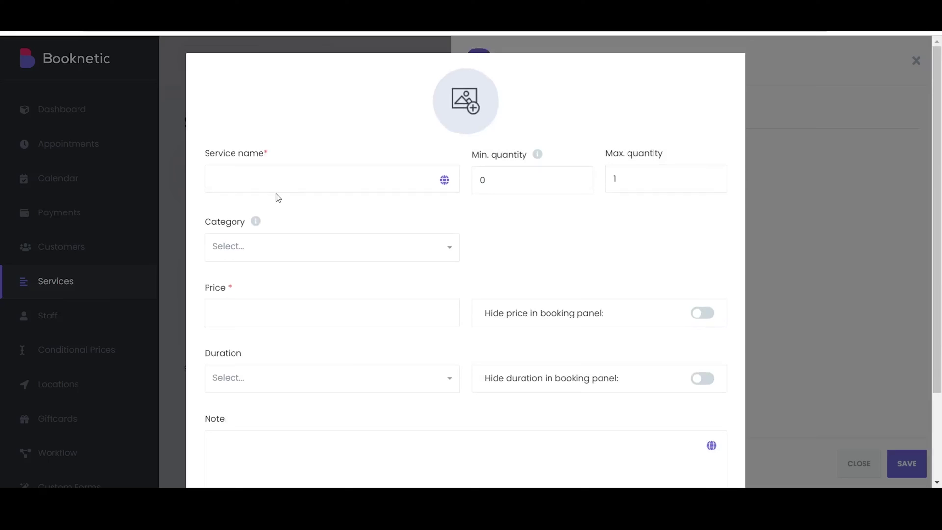
type("Documentation")
left_click(706, 180)
key("BackSpace")
type("5")
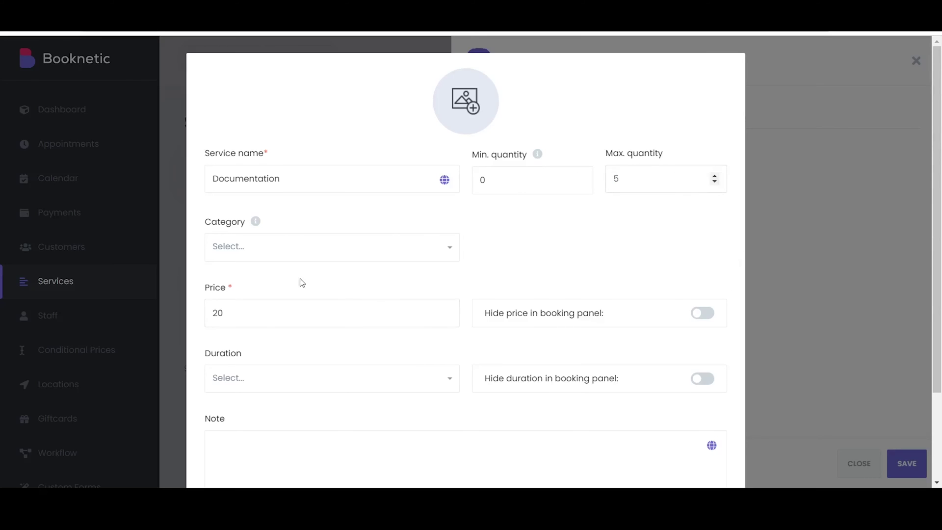
Set the extra's duration to 20m, save it, and add one Documentation in the booking form.
left_click(240, 383)
type("2")
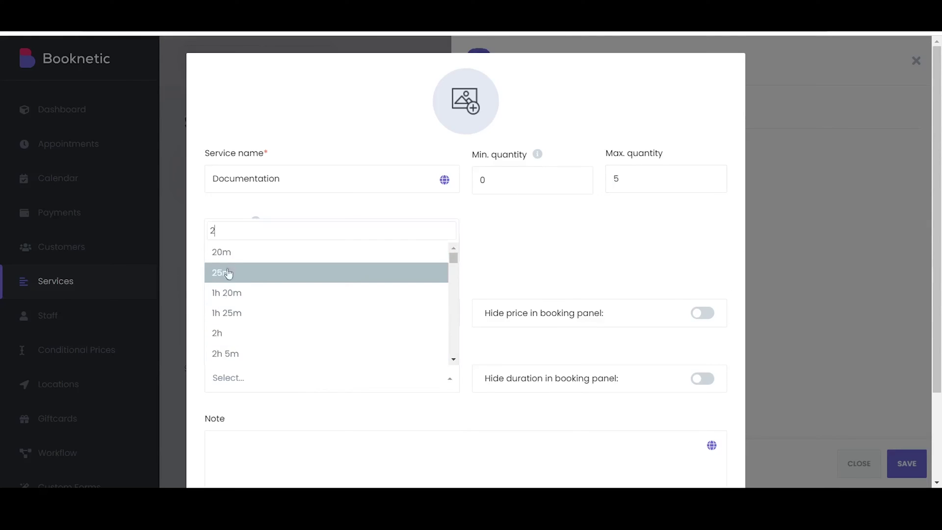
left_click(222, 252)
scroll(321, 275, "down", 2)
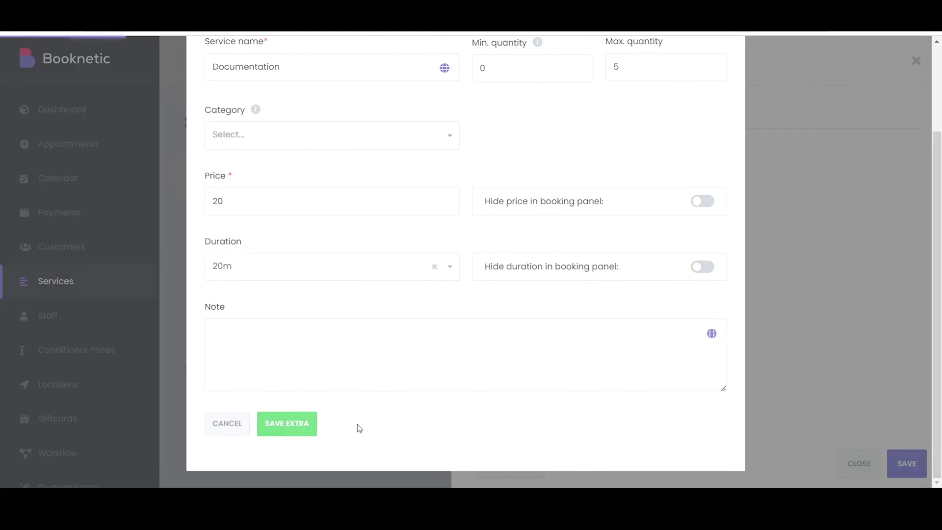
left_click(907, 463)
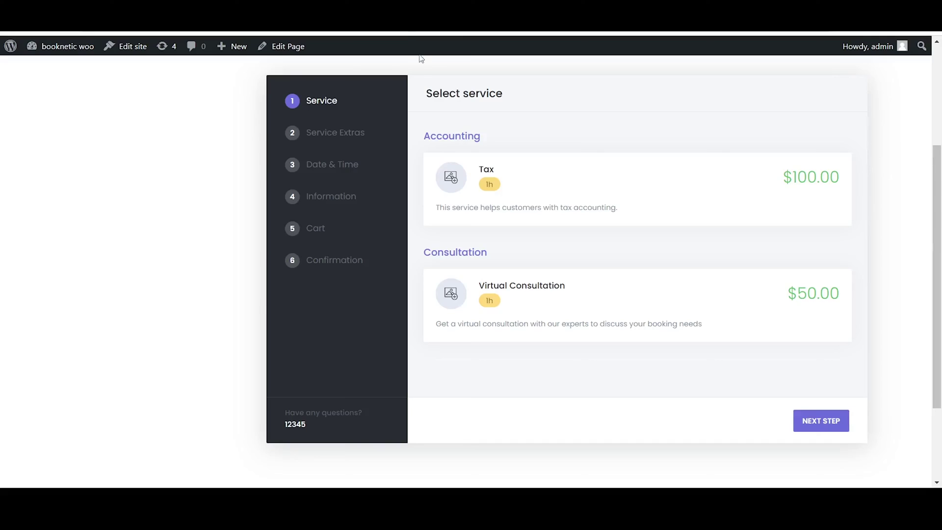
left_click(591, 194)
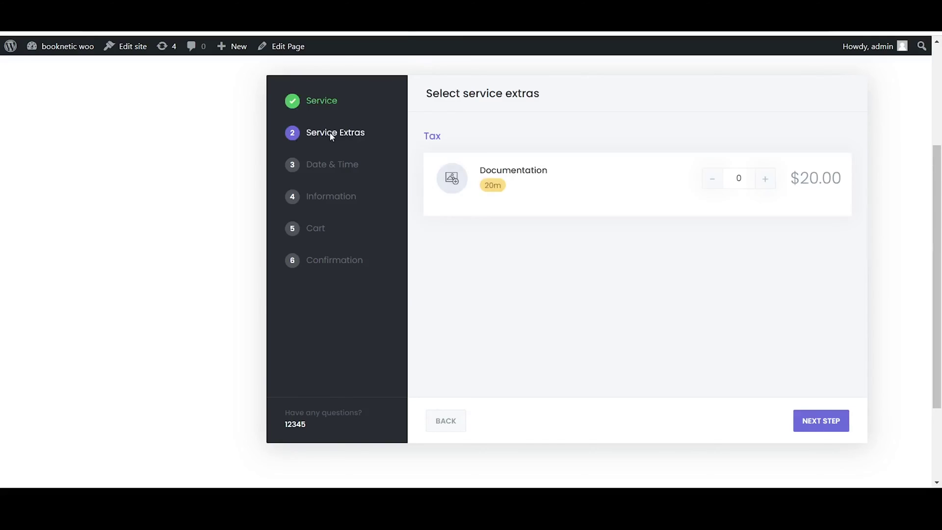
left_click(772, 182)
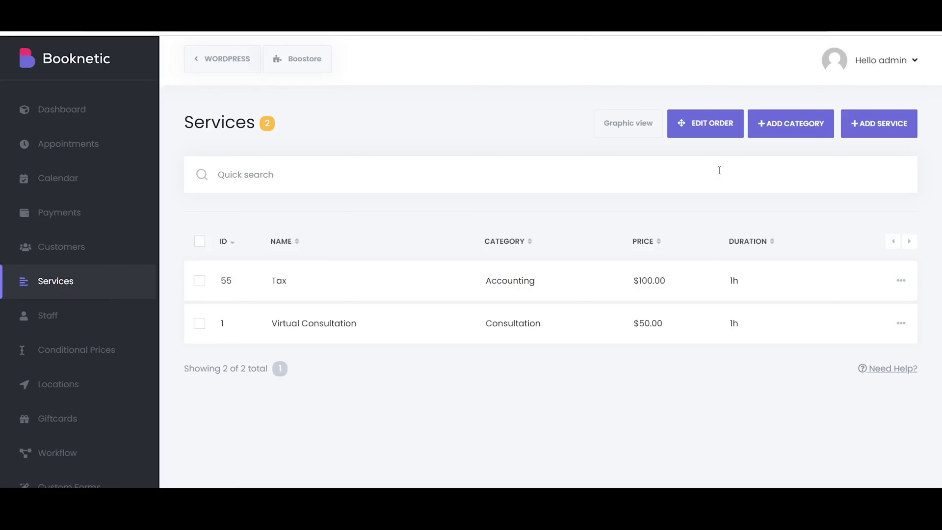
Make Tax visible only to staff and limit its payment methods to Local.
left_click(719, 281)
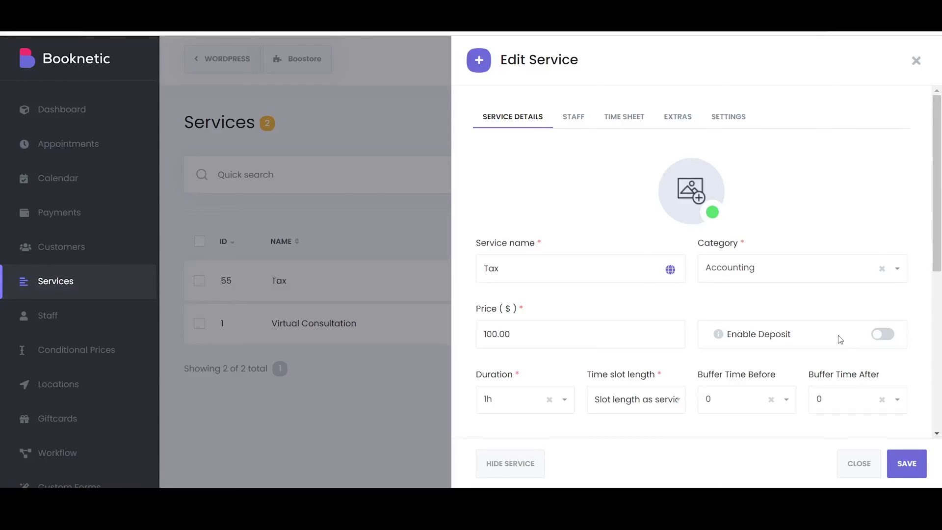
left_click(730, 123)
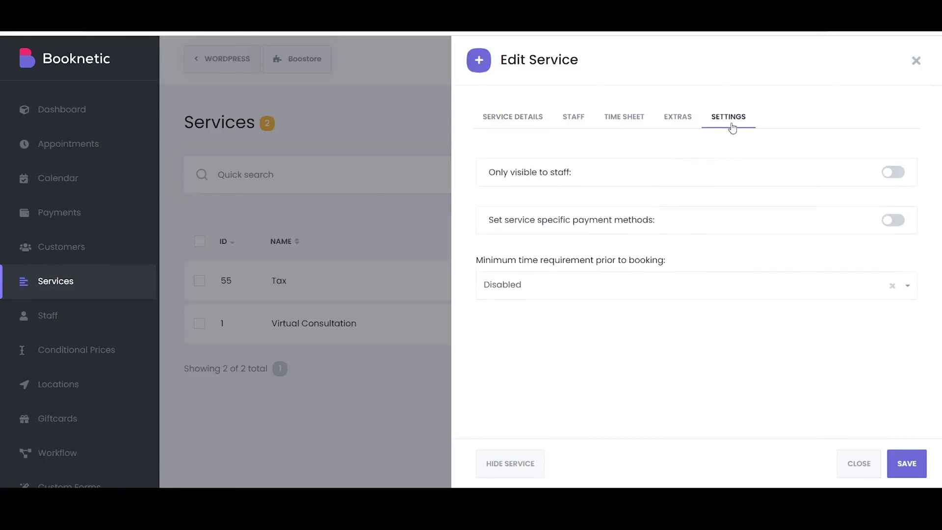
left_click(893, 182)
left_click(894, 221)
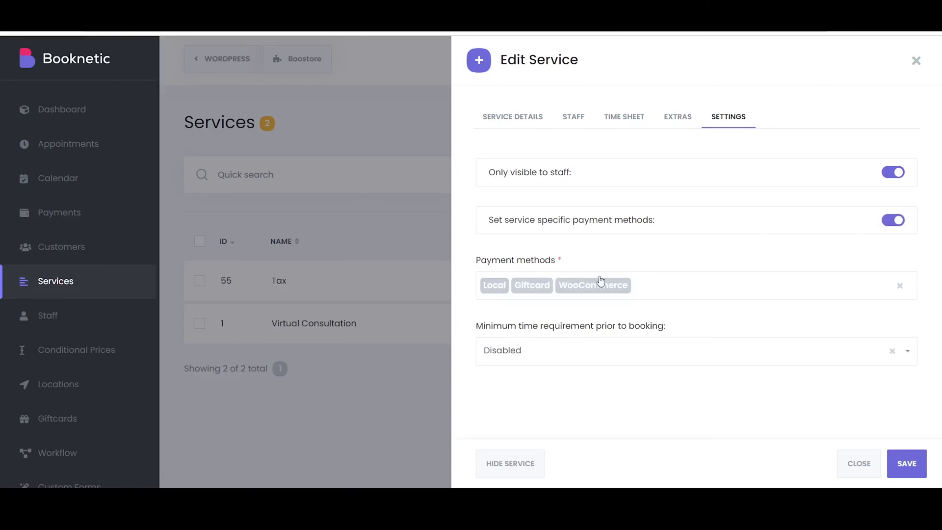
left_click(633, 286)
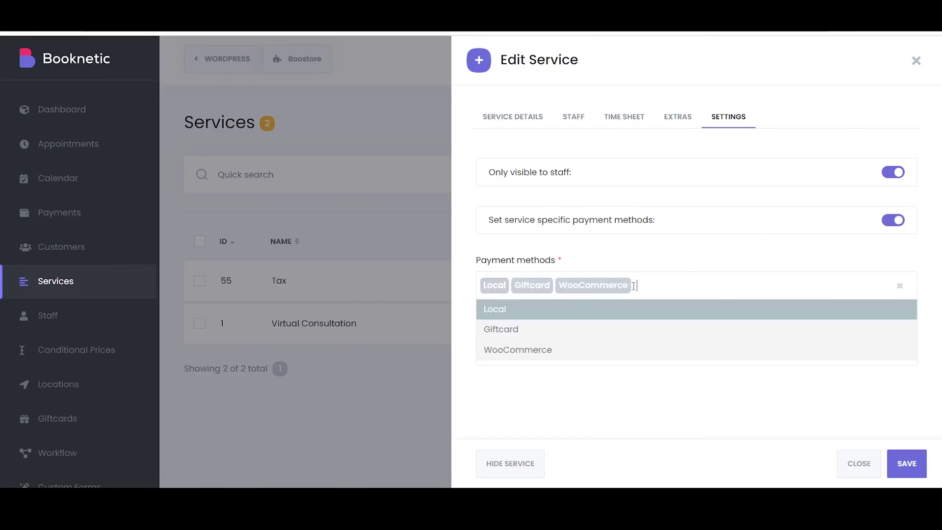
left_click(607, 285)
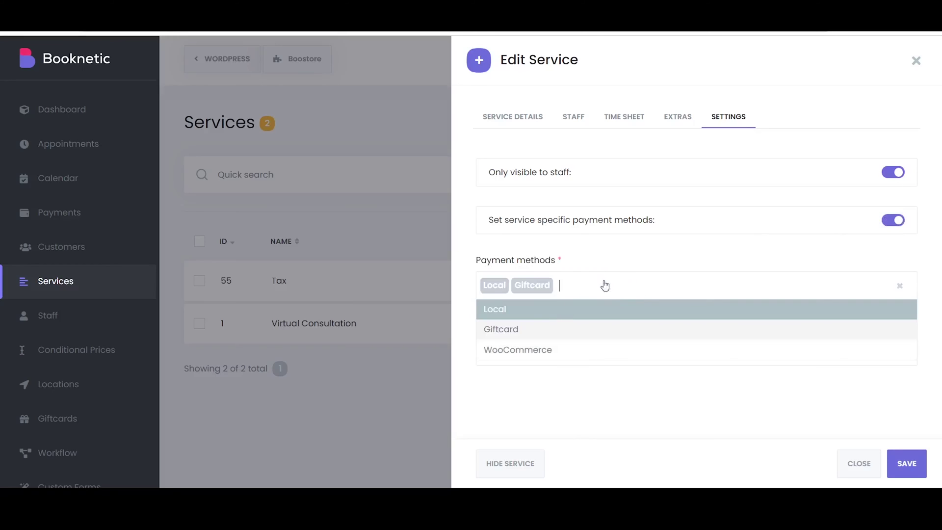
left_click(540, 290)
left_click(641, 258)
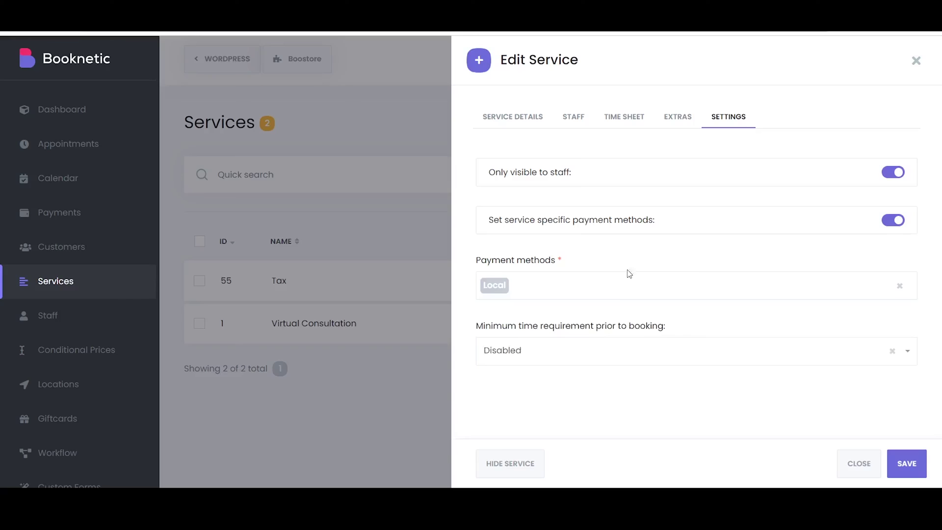
Set the minimum time before booking Tax to 30m.
left_click(616, 364)
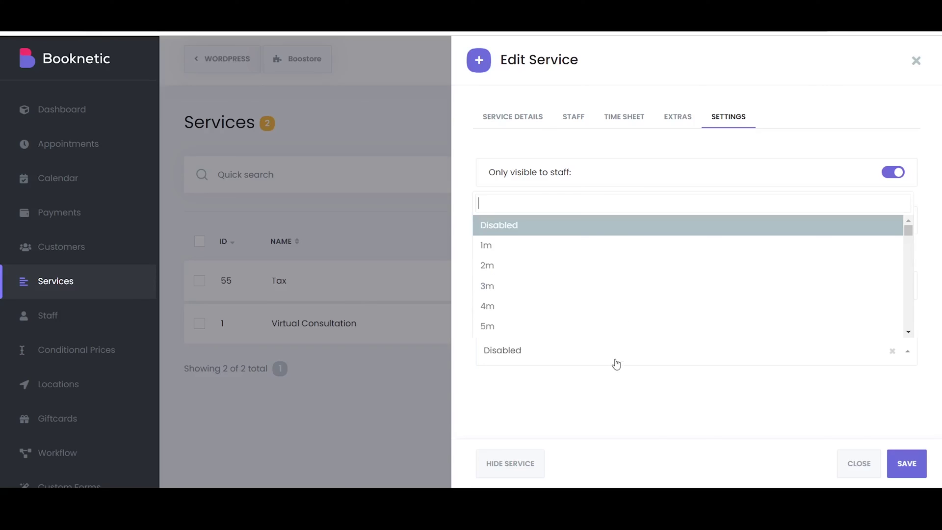
scroll(552, 277, "down", 3)
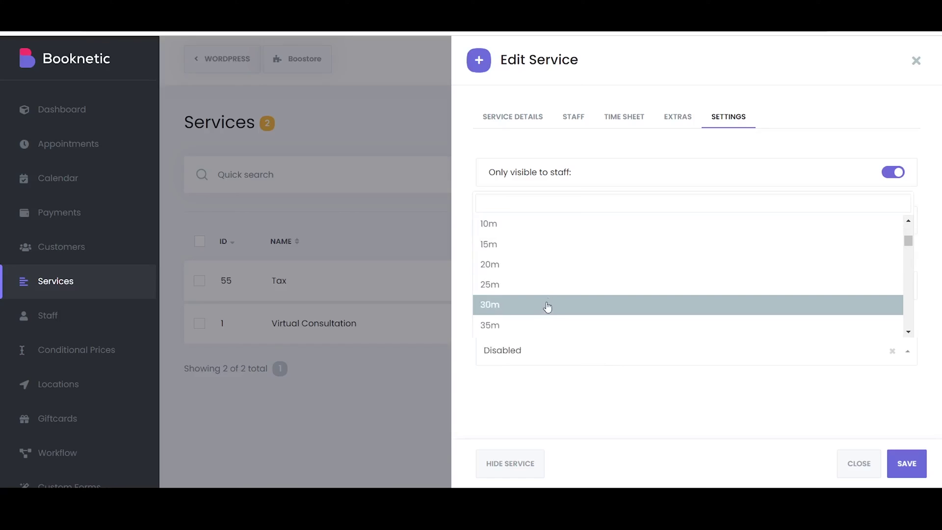
left_click(545, 305)
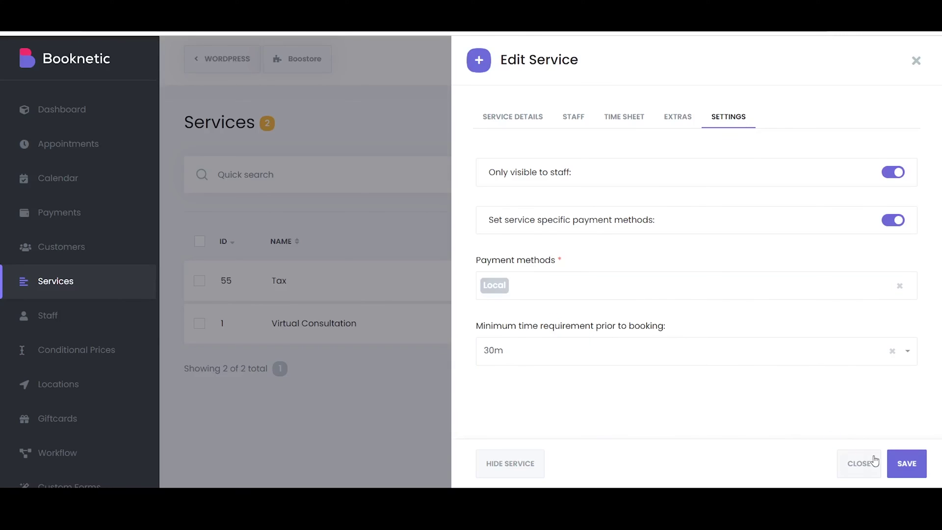
Save Tax with staff-only visibility, Local payment and 30m minimum notice.
left_click(911, 467)
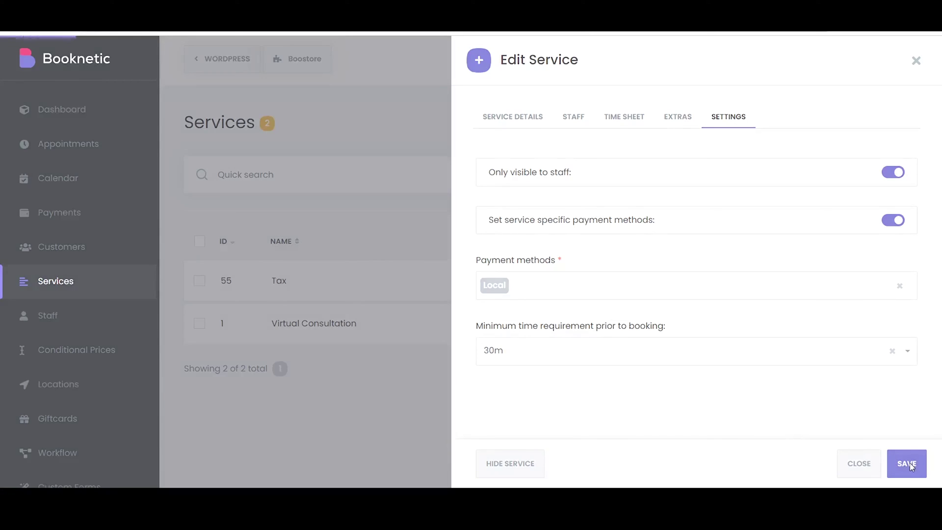